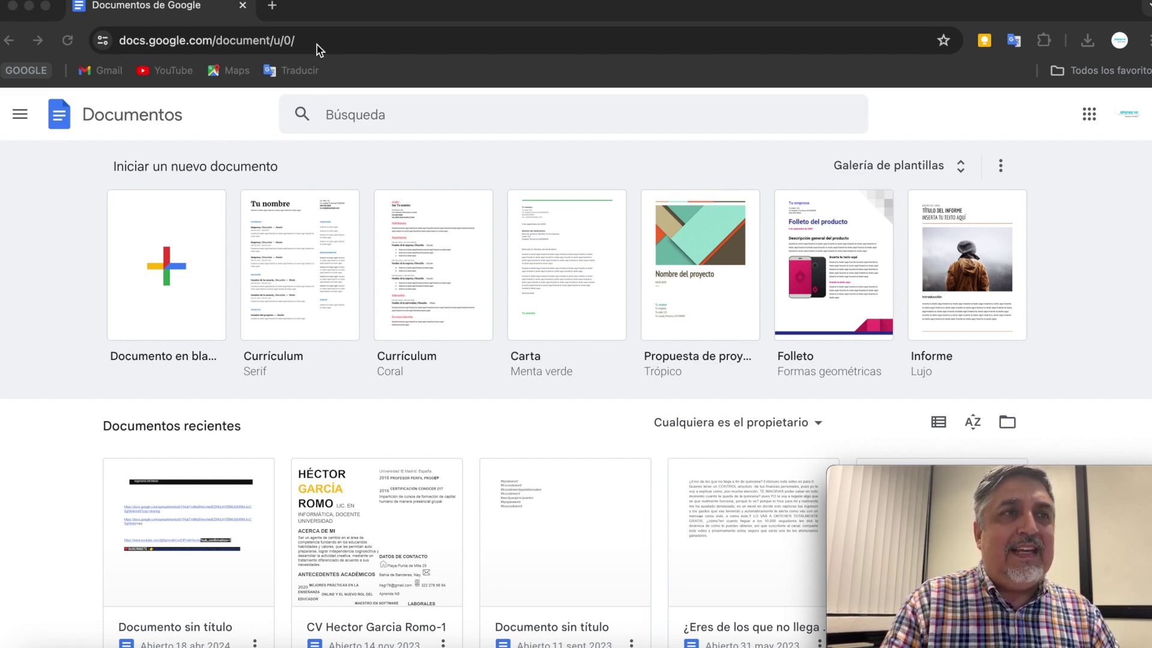
- Open Google Forms in a new browser tab at forms.google.com
{"action": "left_click", "coordinate": [272, 6]}
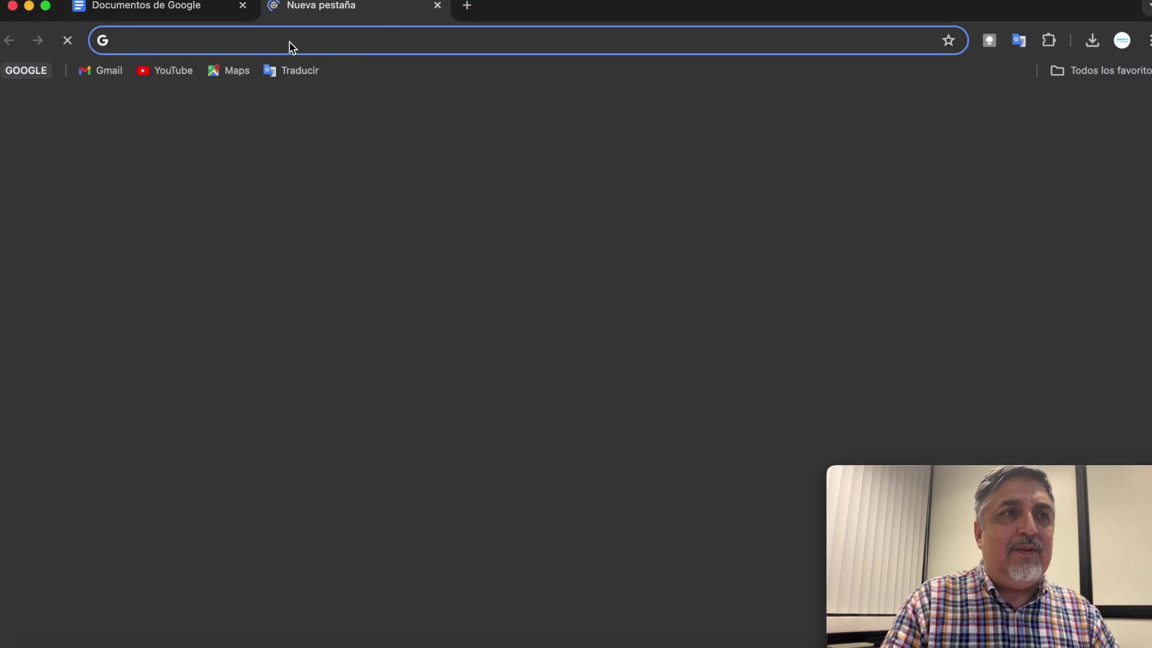
{"action": "type", "text": "forms.google.com"}
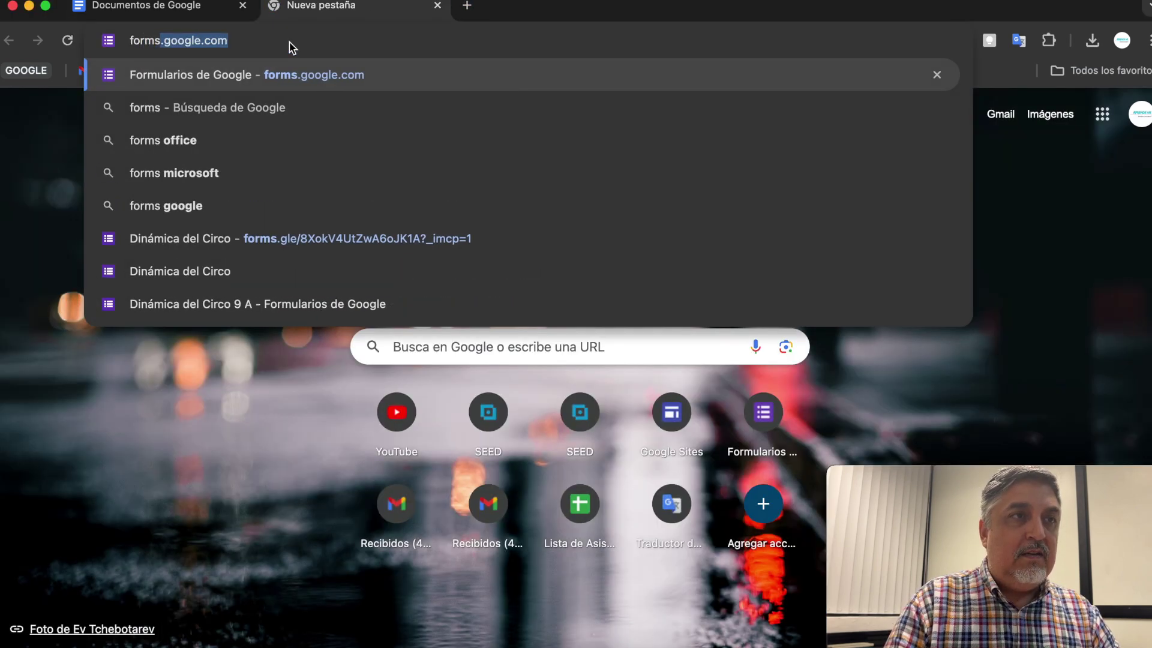
{"action": "key", "text": "Right"}
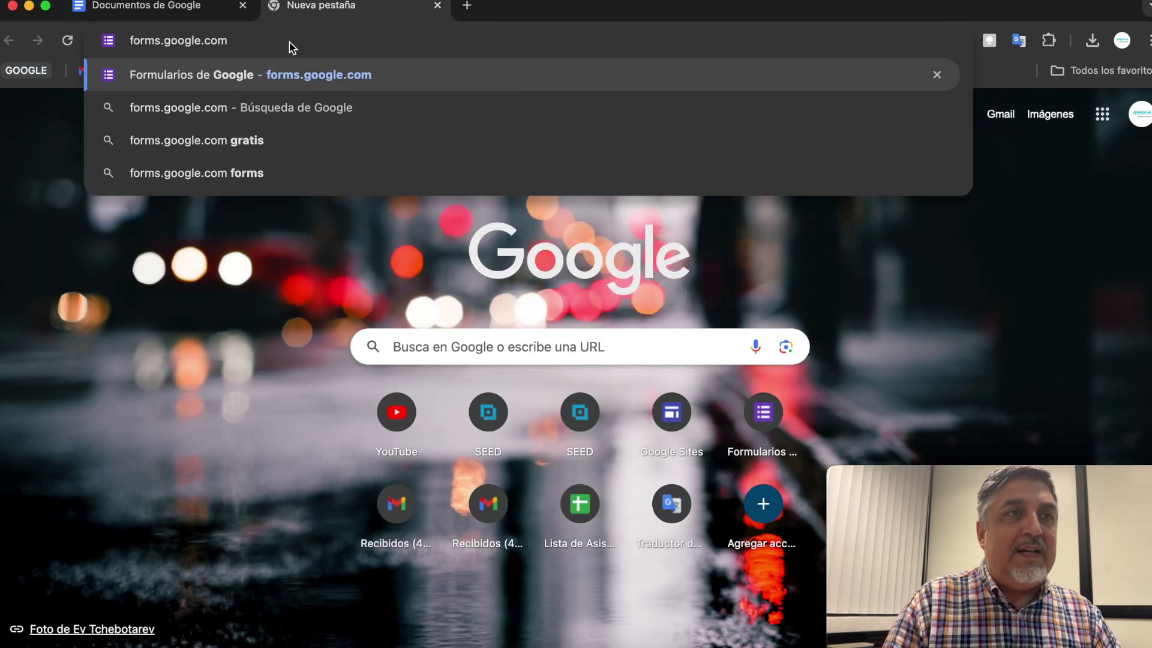
{"action": "key", "text": "Return"}
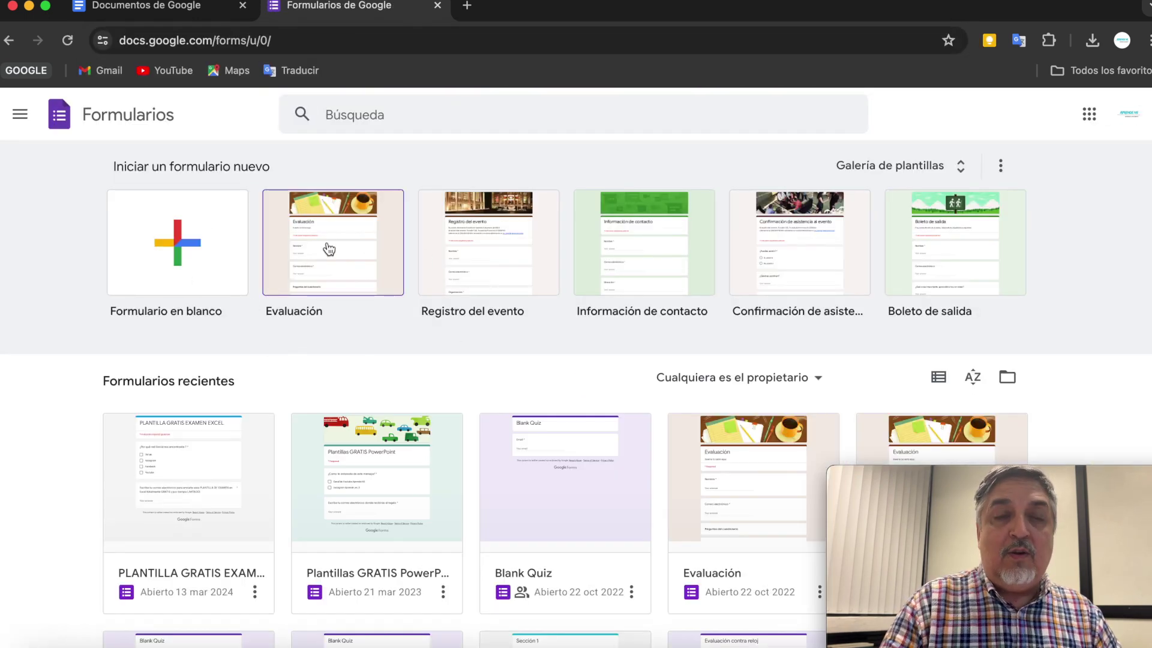
- Return to Google Docs and open Formularios from the list of Google apps
{"action": "left_click", "coordinate": [147, 7]}
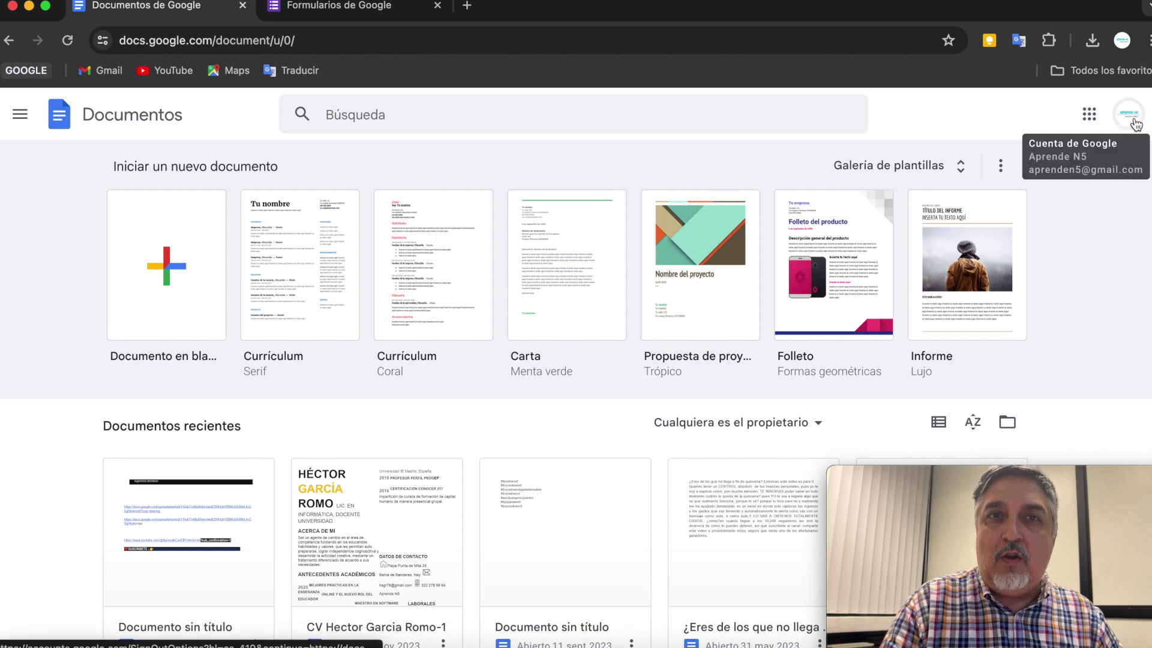
{"action": "left_click", "coordinate": [1092, 120]}
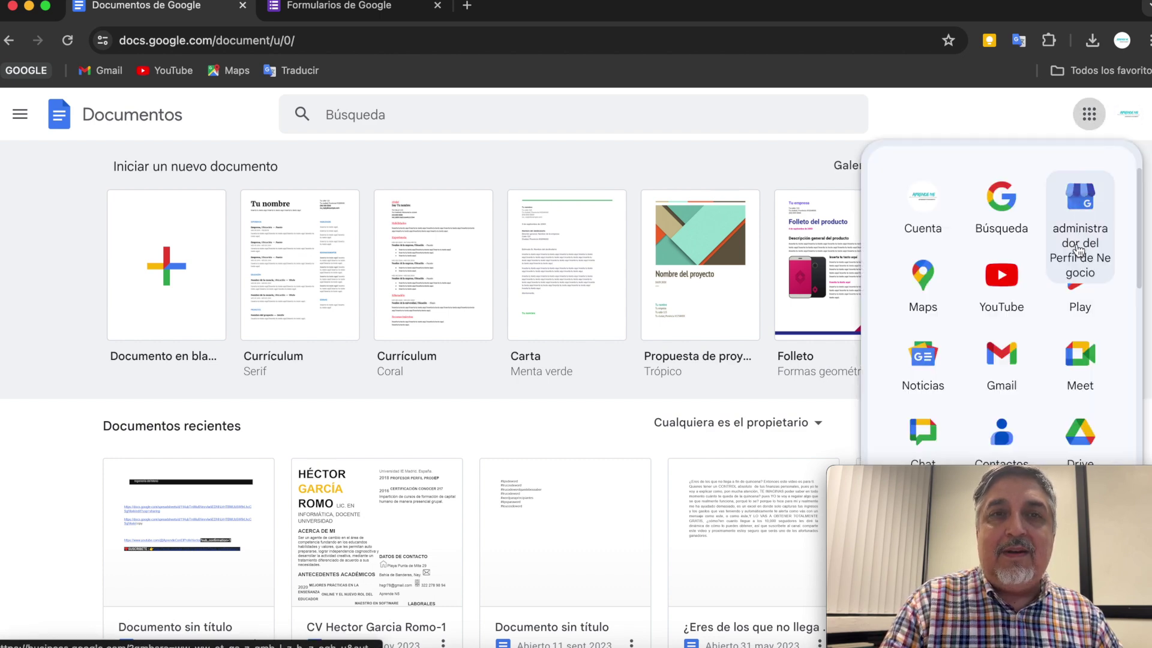
{"action": "scroll", "coordinate": [1065, 270], "scroll_direction": "down", "scroll_amount": 9}
{"action": "scroll", "coordinate": [1065, 273], "scroll_direction": "down", "scroll_amount": 10}
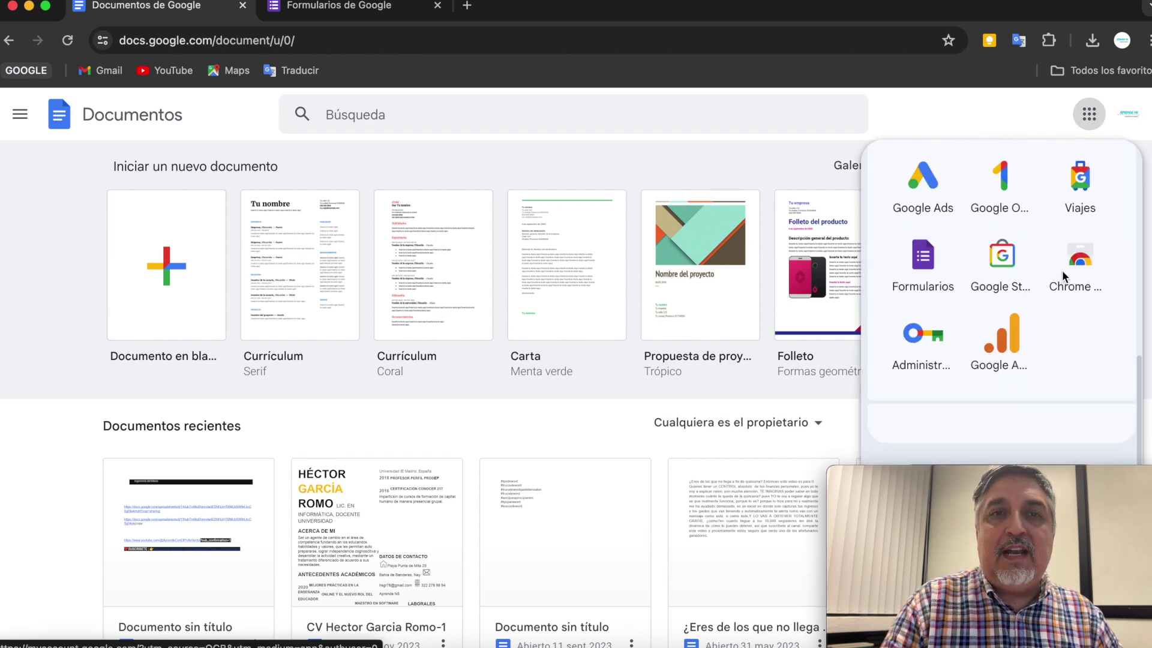
{"action": "left_click", "coordinate": [923, 236]}
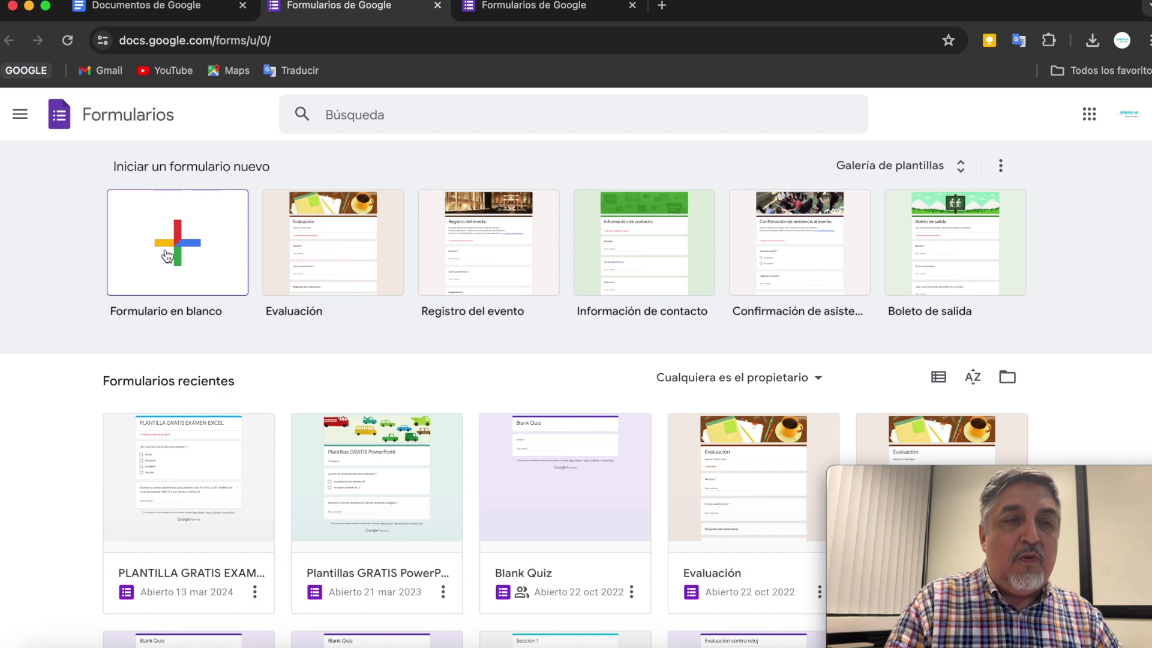
- Create a form from the Registro del evento template and review its preset questions through to the last one
{"action": "left_click", "coordinate": [504, 252]}
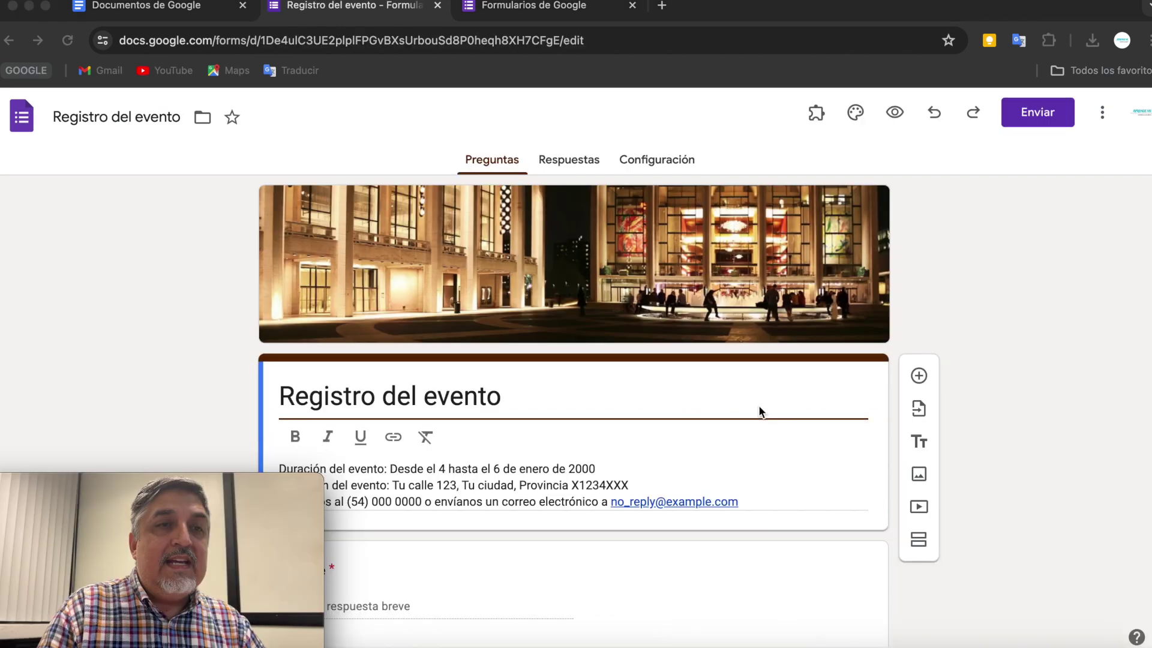
{"action": "scroll", "coordinate": [694, 358], "scroll_direction": "down", "scroll_amount": 1}
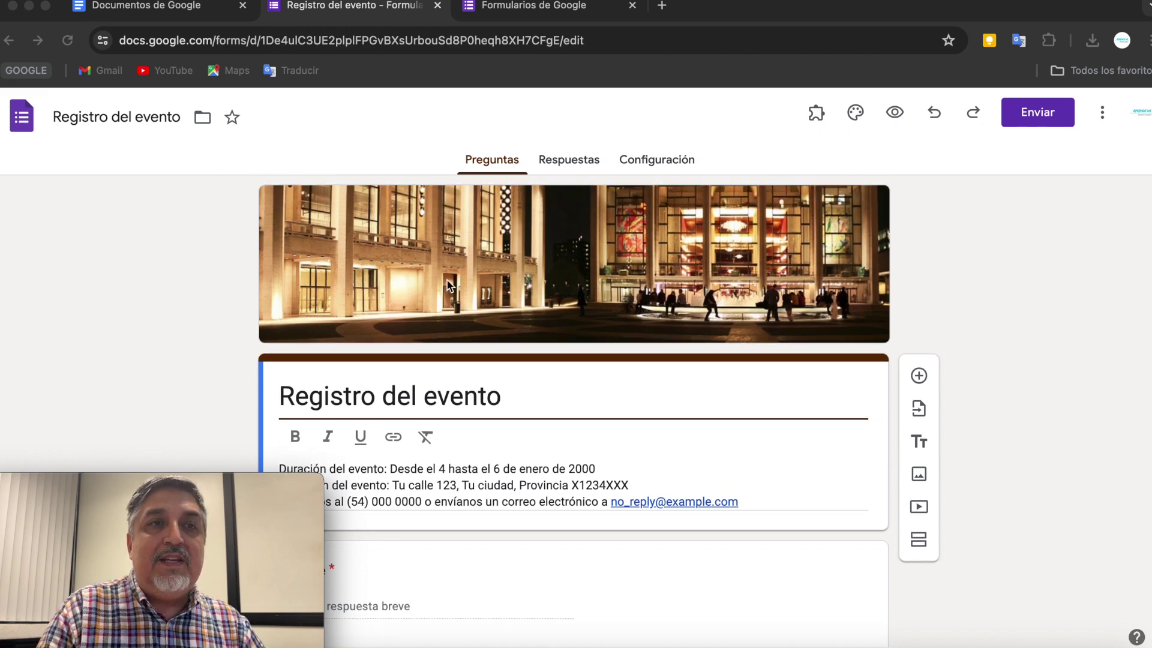
{"action": "scroll", "coordinate": [808, 277], "scroll_direction": "down", "scroll_amount": 5}
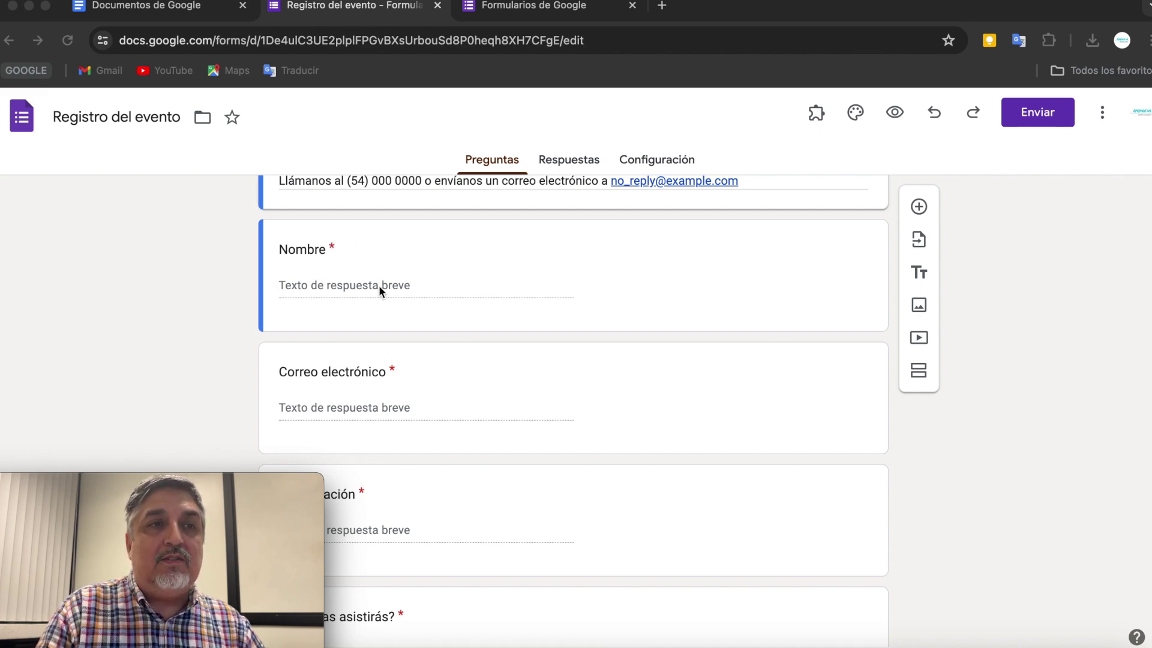
{"action": "scroll", "coordinate": [390, 293], "scroll_direction": "down", "scroll_amount": 5}
{"action": "scroll", "coordinate": [475, 343], "scroll_direction": "down", "scroll_amount": 3}
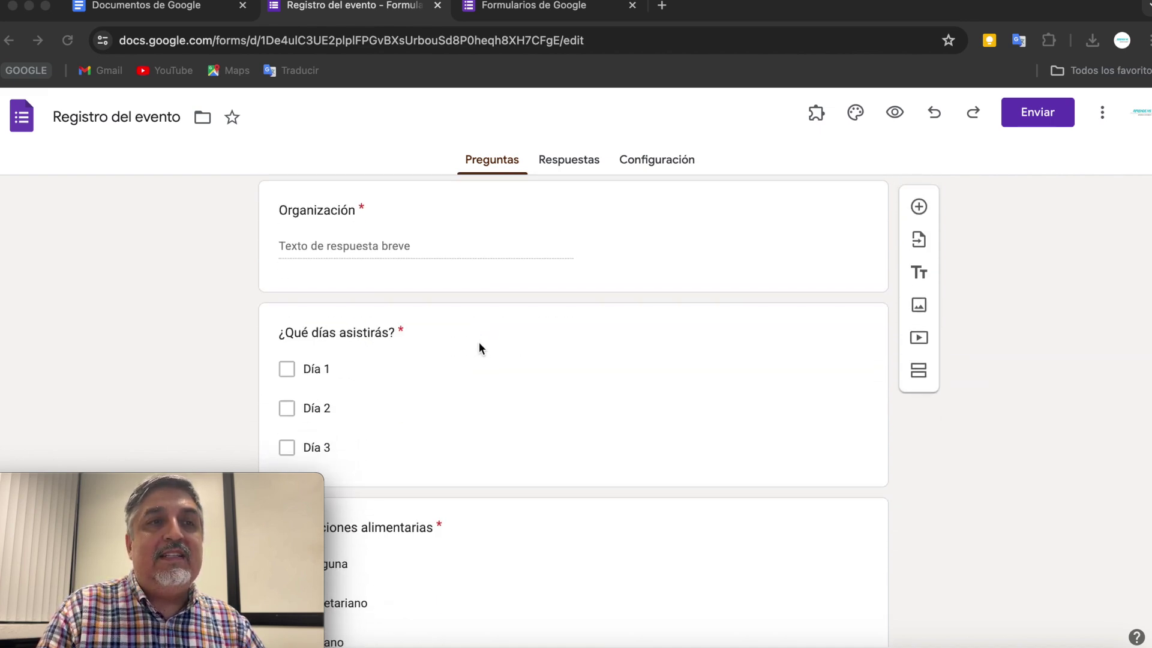
{"action": "scroll", "coordinate": [397, 333], "scroll_direction": "down", "scroll_amount": 3}
{"action": "scroll", "coordinate": [424, 383], "scroll_direction": "down", "scroll_amount": 3}
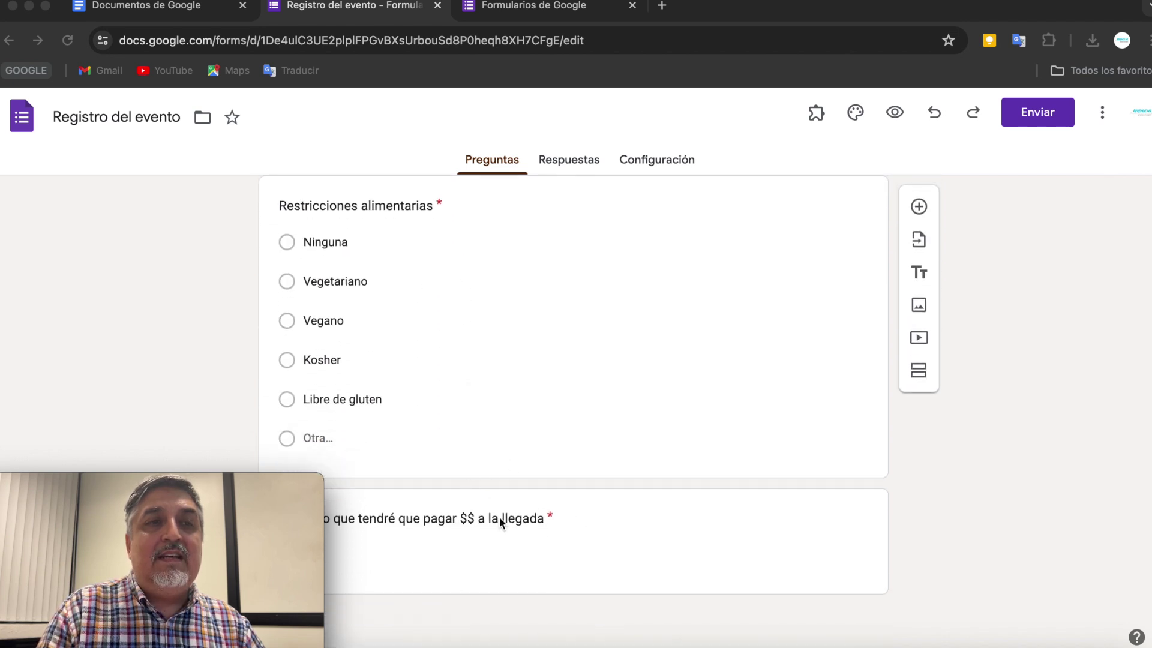
- Close the spare Forms tab and create a blank form, reaching Formularios through the Google apps list in Google Docs
{"action": "middle_click", "coordinate": [617, 12]}
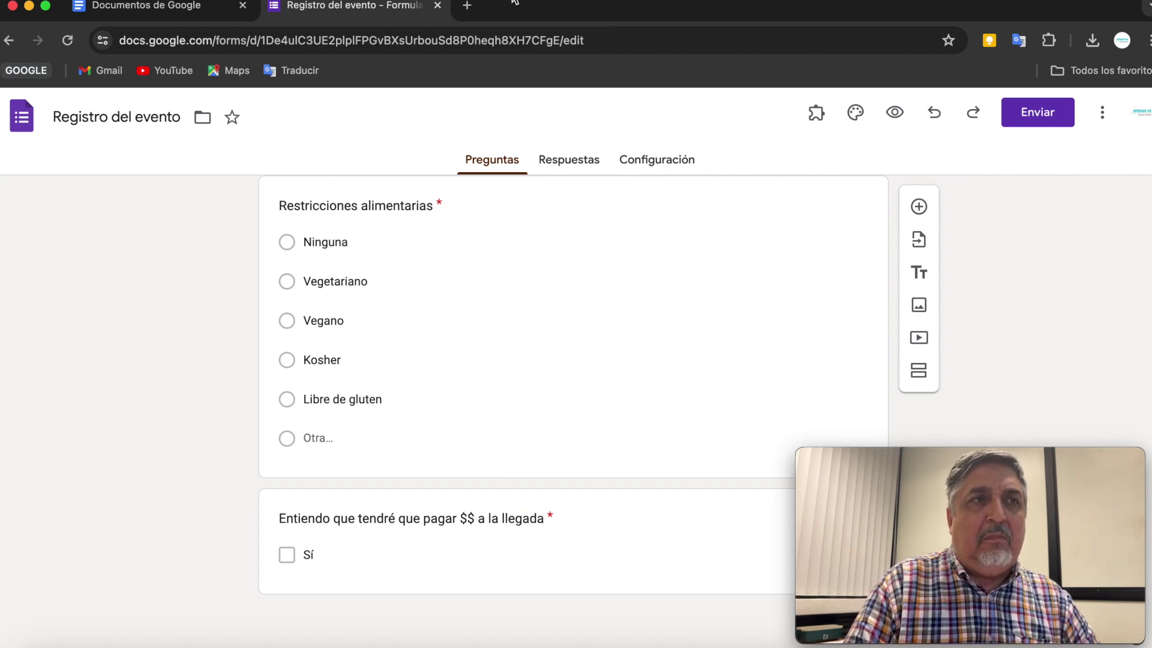
{"action": "left_click", "coordinate": [202, 11]}
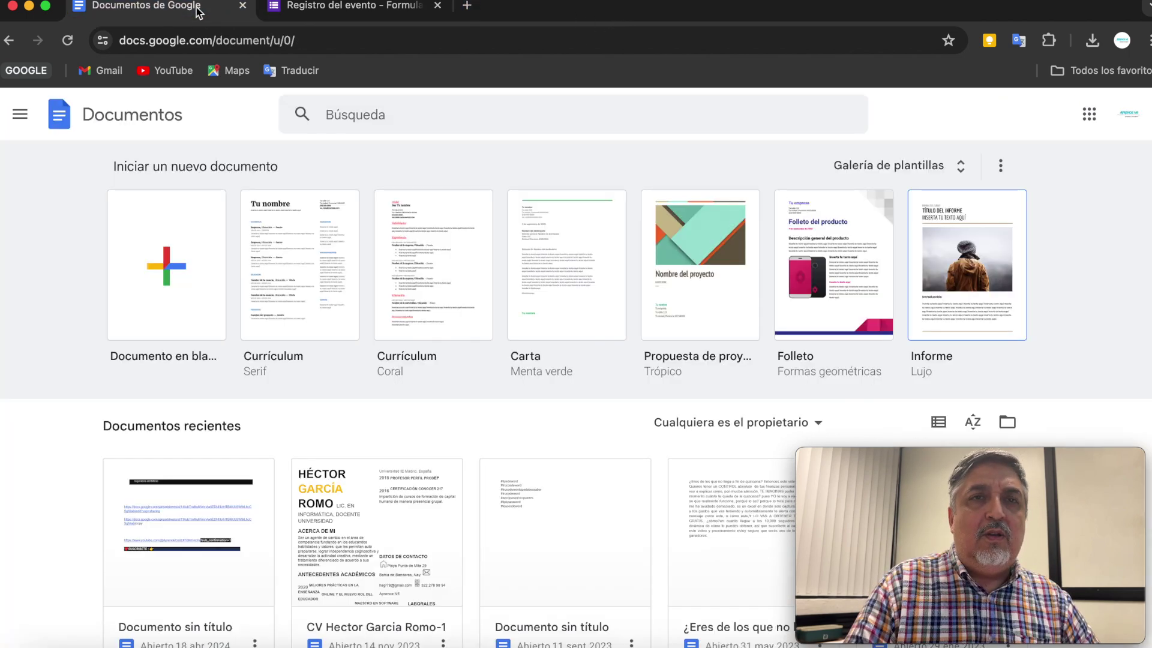
{"action": "left_click", "coordinate": [1088, 114]}
{"action": "scroll", "coordinate": [1042, 221], "scroll_direction": "down", "scroll_amount": 10}
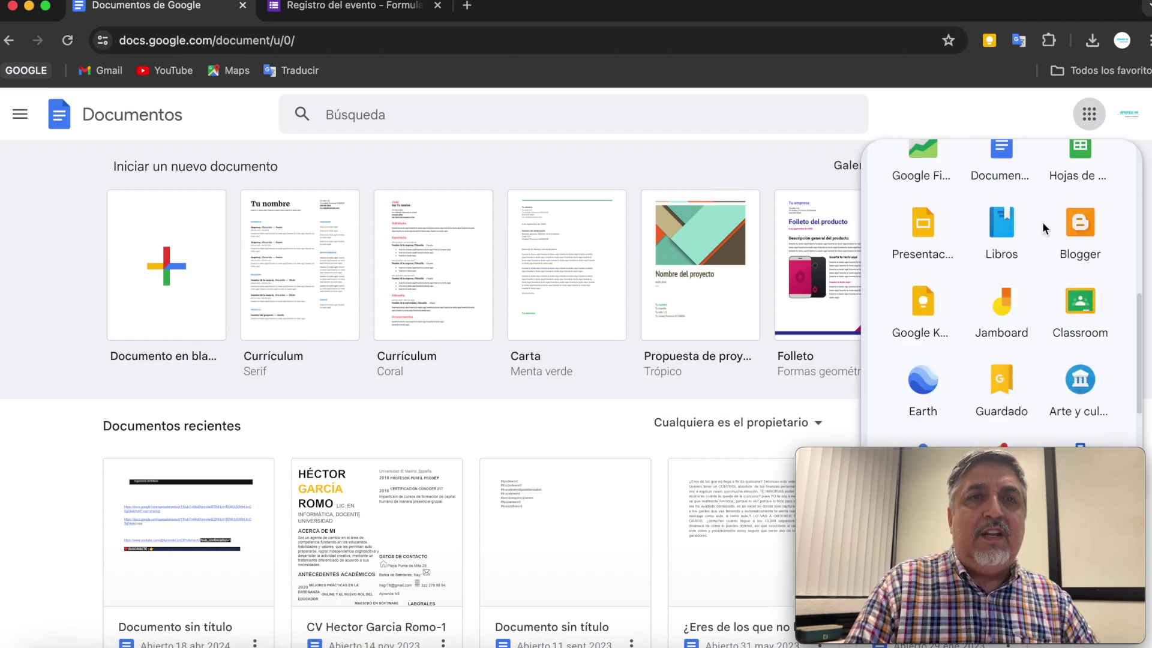
{"action": "left_click", "coordinate": [933, 237]}
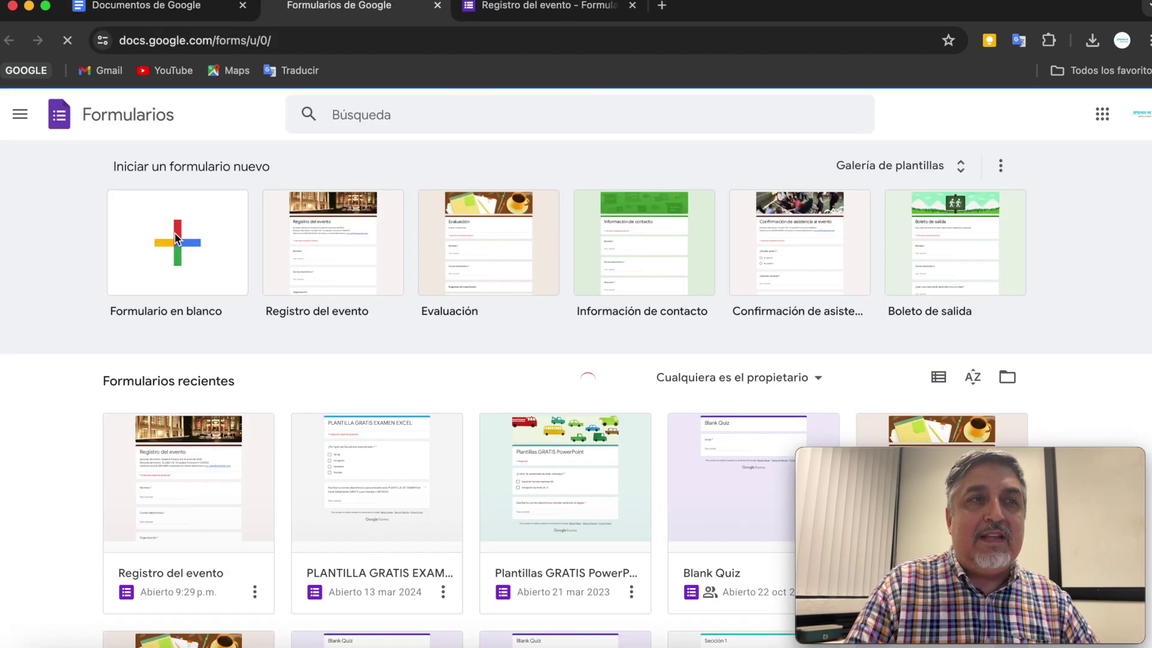
{"action": "left_click", "coordinate": [176, 246]}
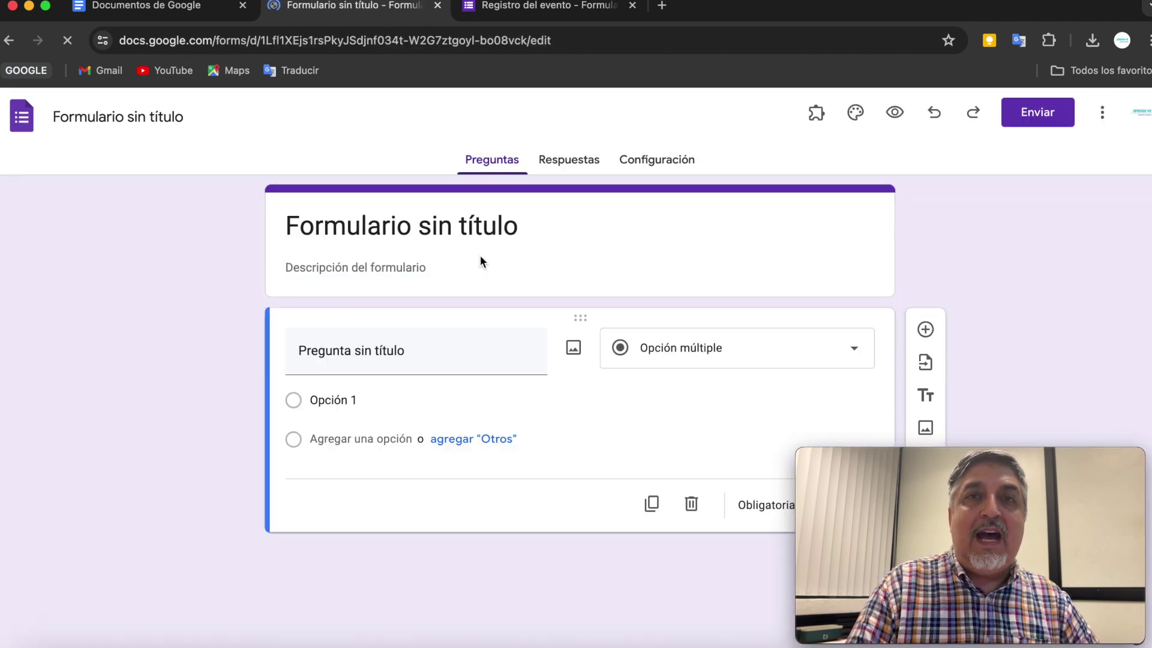
- Name the blank form "Encuesta de investigación" and star it
{"action": "left_click", "coordinate": [175, 117]}
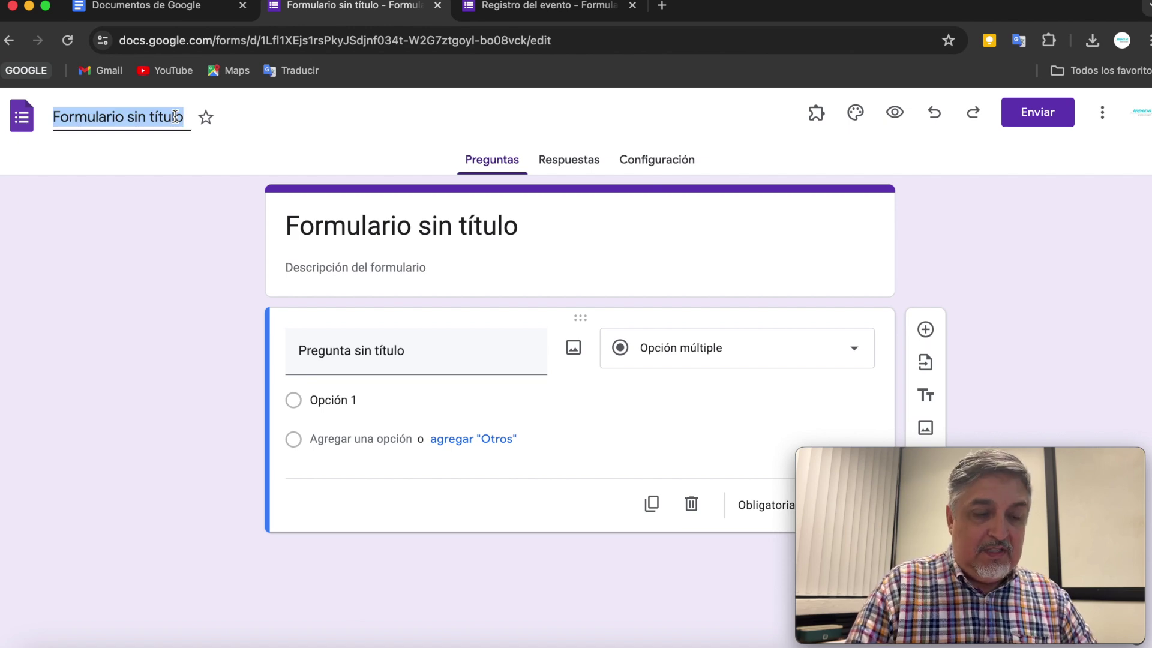
{"action": "type", "text": "En"}
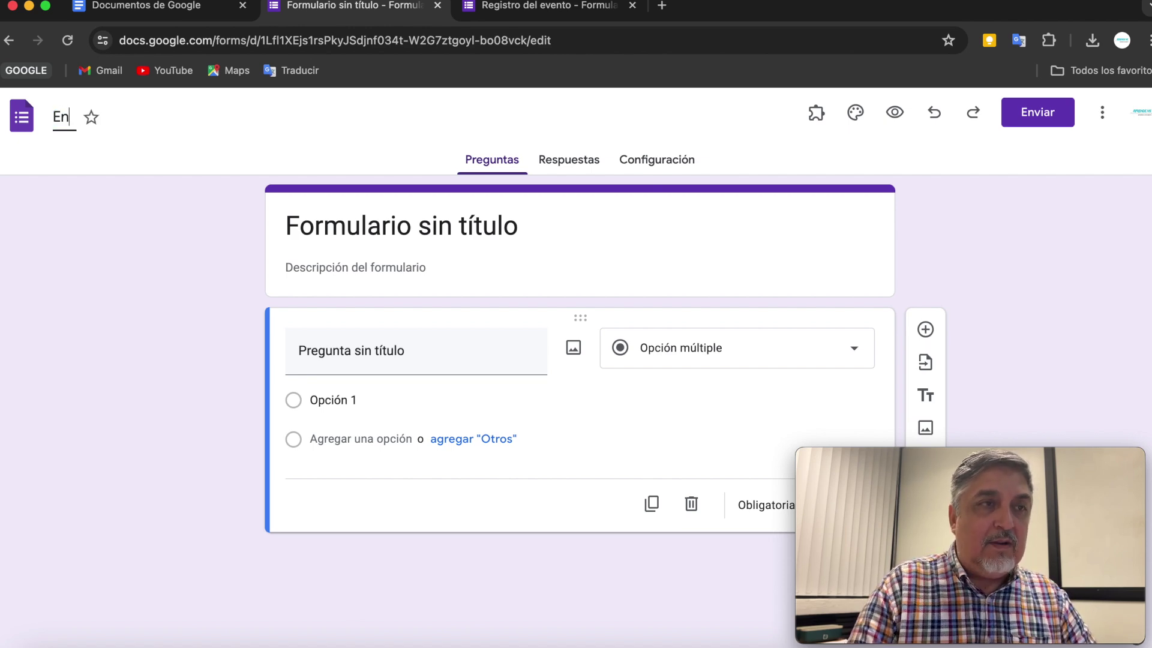
{"action": "type", "text": "cues"}
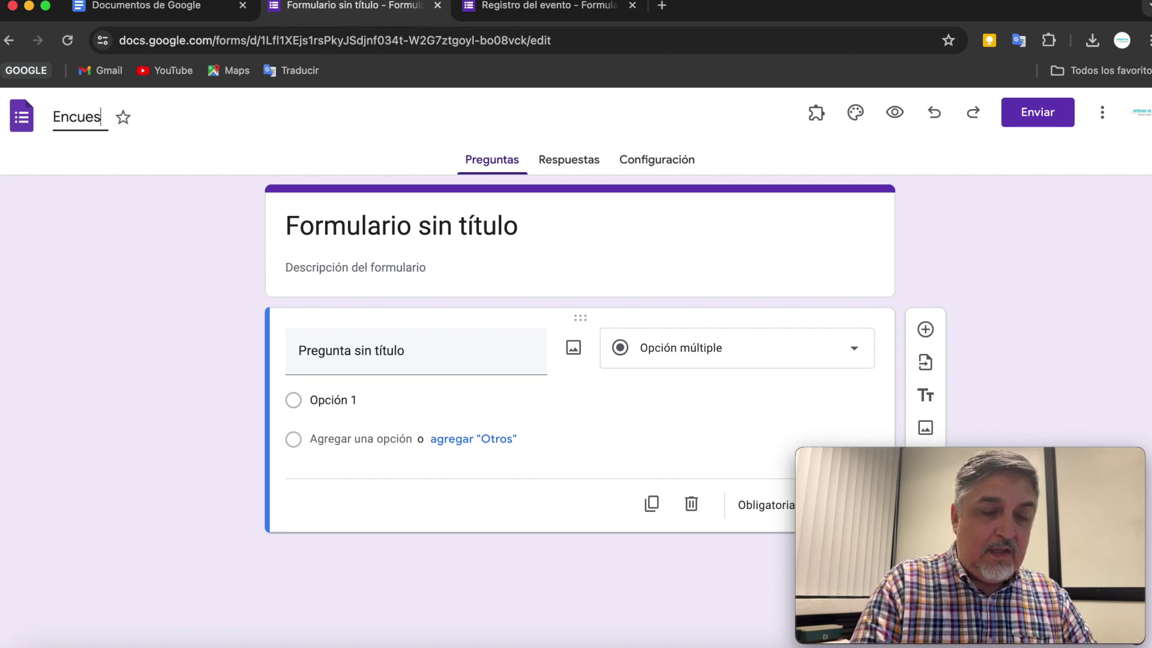
{"action": "type", "text": "ta de"}
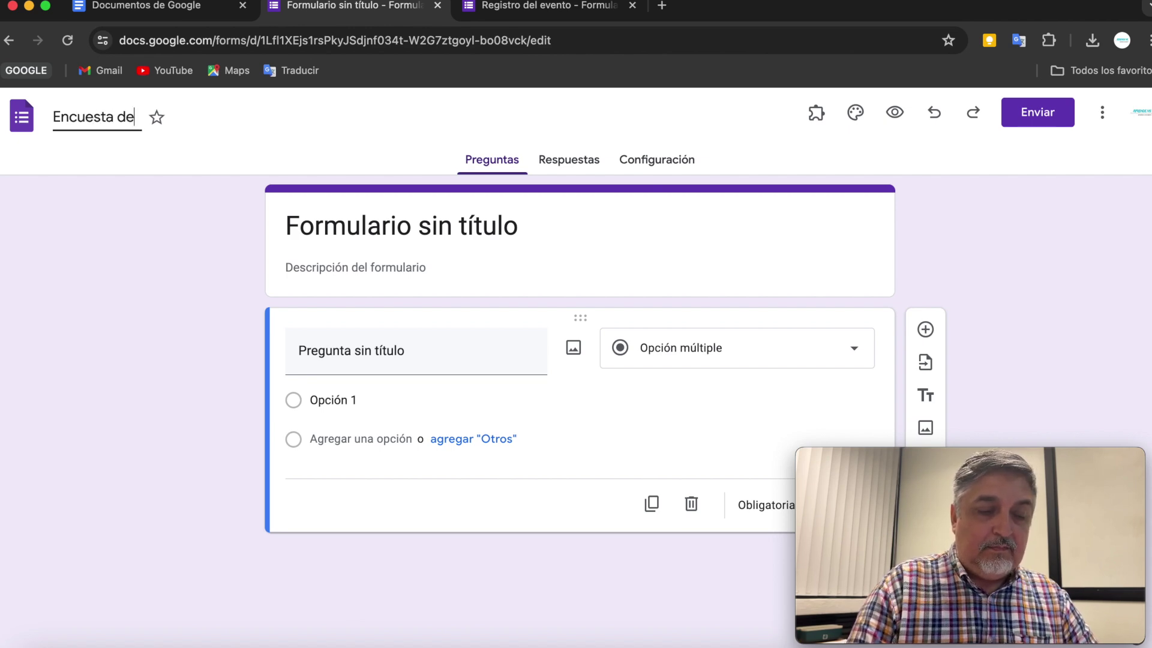
{"action": "type", "text": " investigación"}
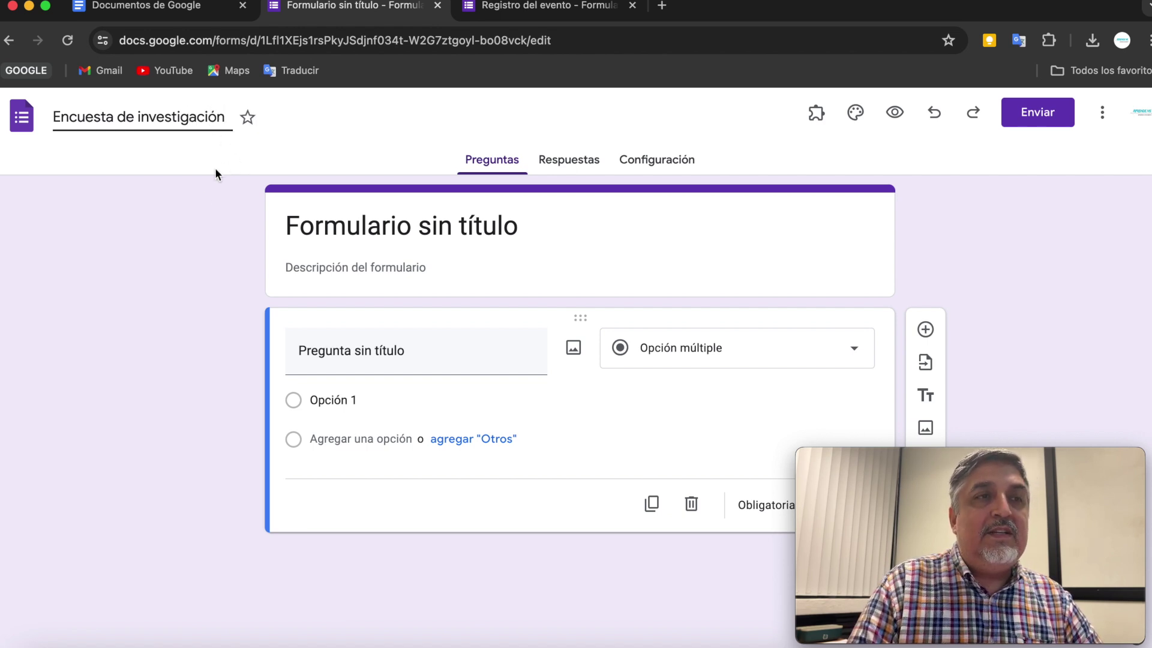
{"action": "left_click", "coordinate": [197, 210]}
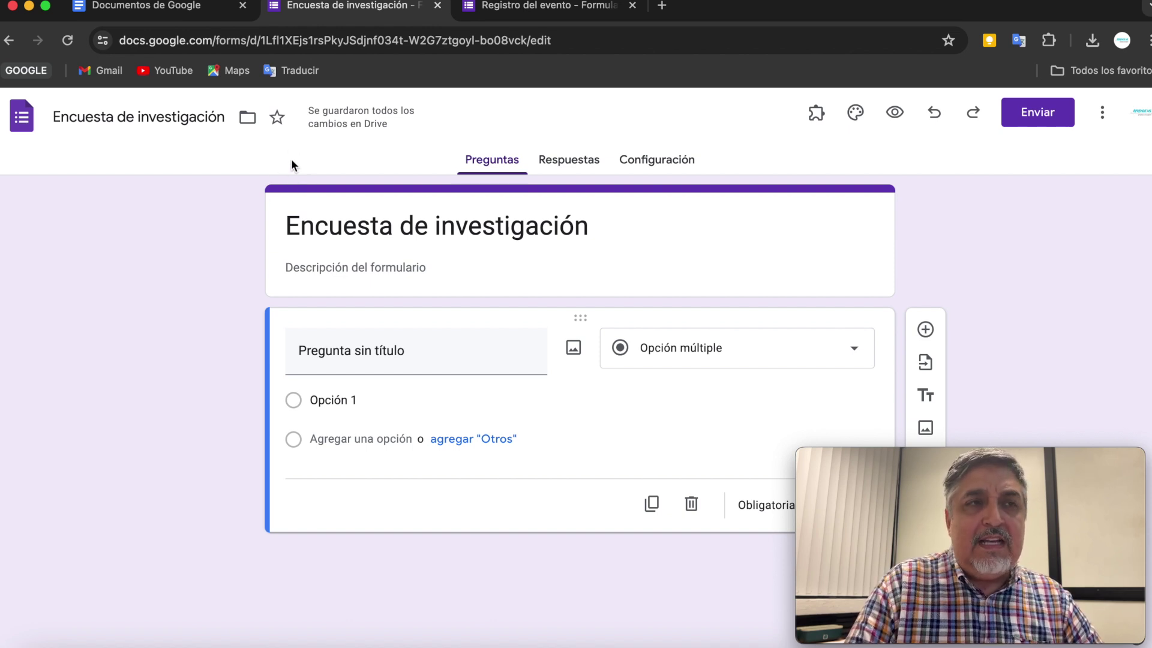
{"action": "left_click", "coordinate": [278, 118]}
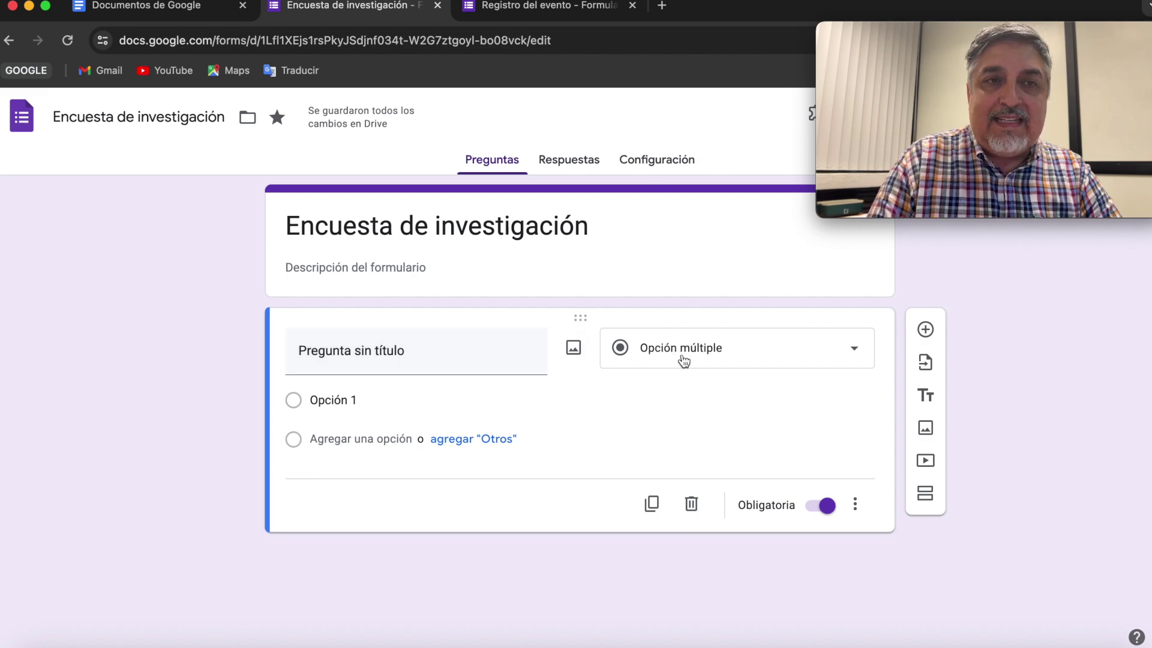
- Change the untitled question's type to Lista desplegable and word it as "¿Cuál es tu edad?"
{"action": "left_click", "coordinate": [858, 353]}
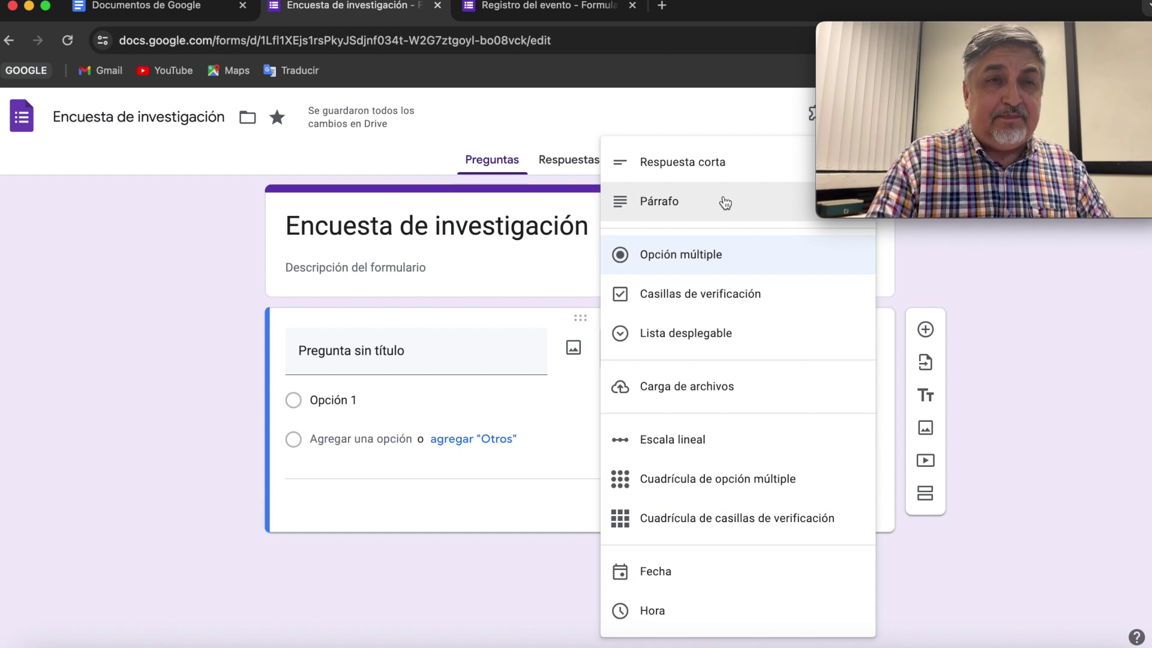
{"action": "left_click", "coordinate": [738, 258]}
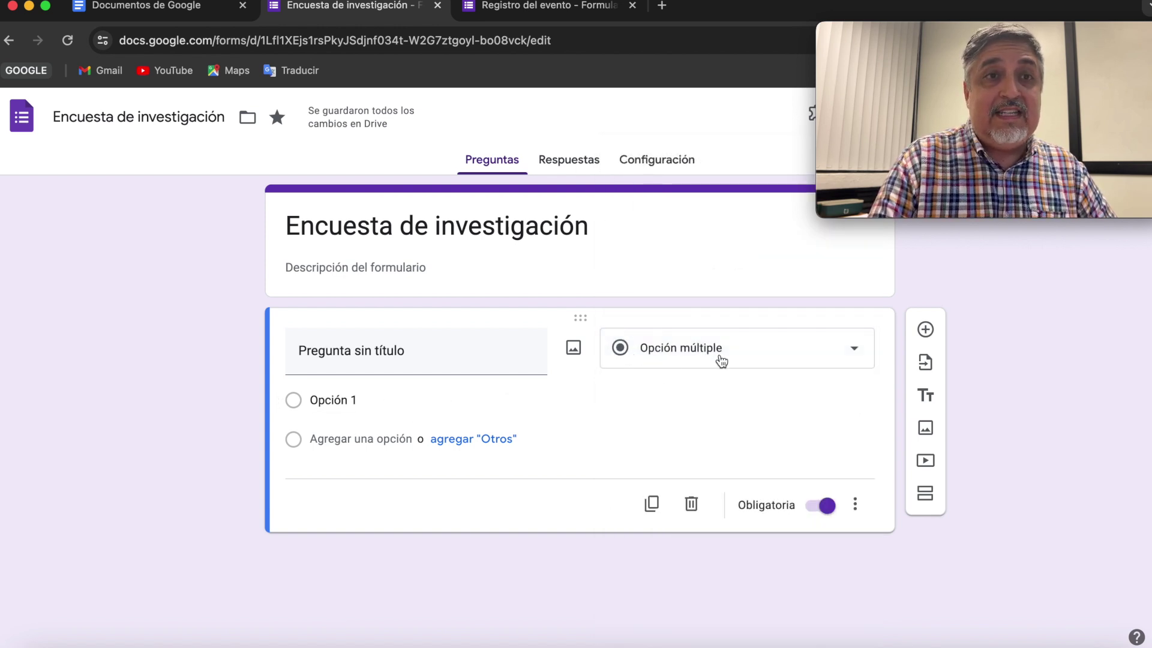
{"action": "left_click", "coordinate": [831, 358]}
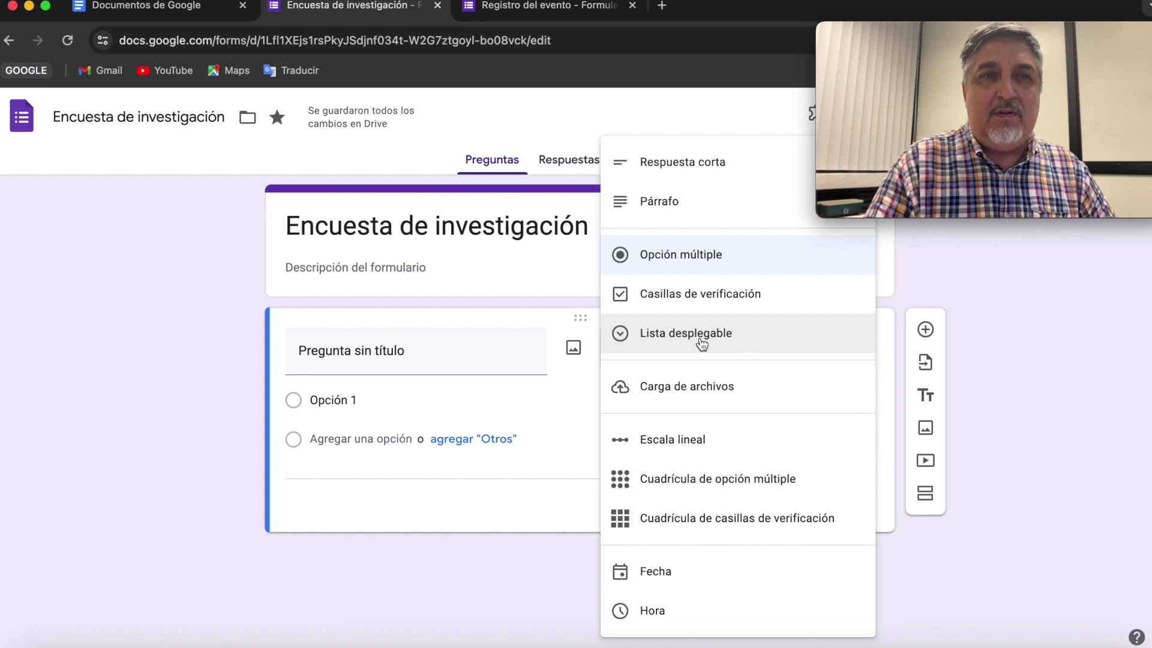
{"action": "left_click", "coordinate": [715, 339]}
{"action": "left_click", "coordinate": [429, 350]}
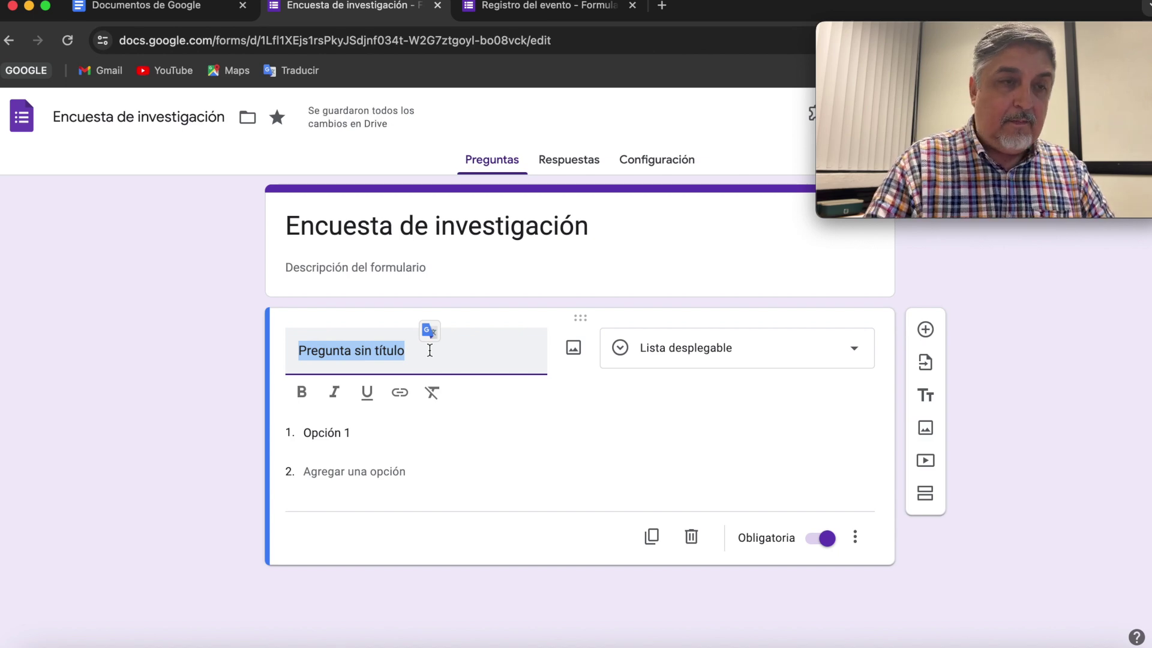
{"action": "type", "text": "¿Cuál es tu edad?"}
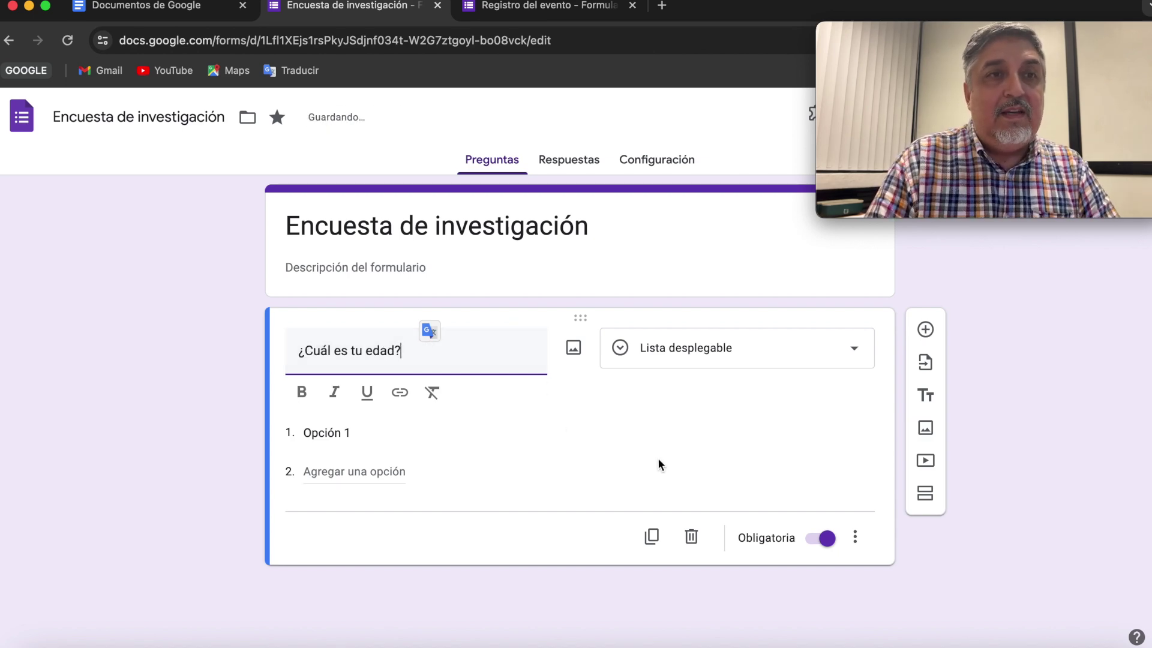
- Give the age question the options "Menos de 18", "De 18 a 25" and "25 en adelante", and turn off its Obligatoria setting
{"action": "left_click", "coordinate": [378, 431]}
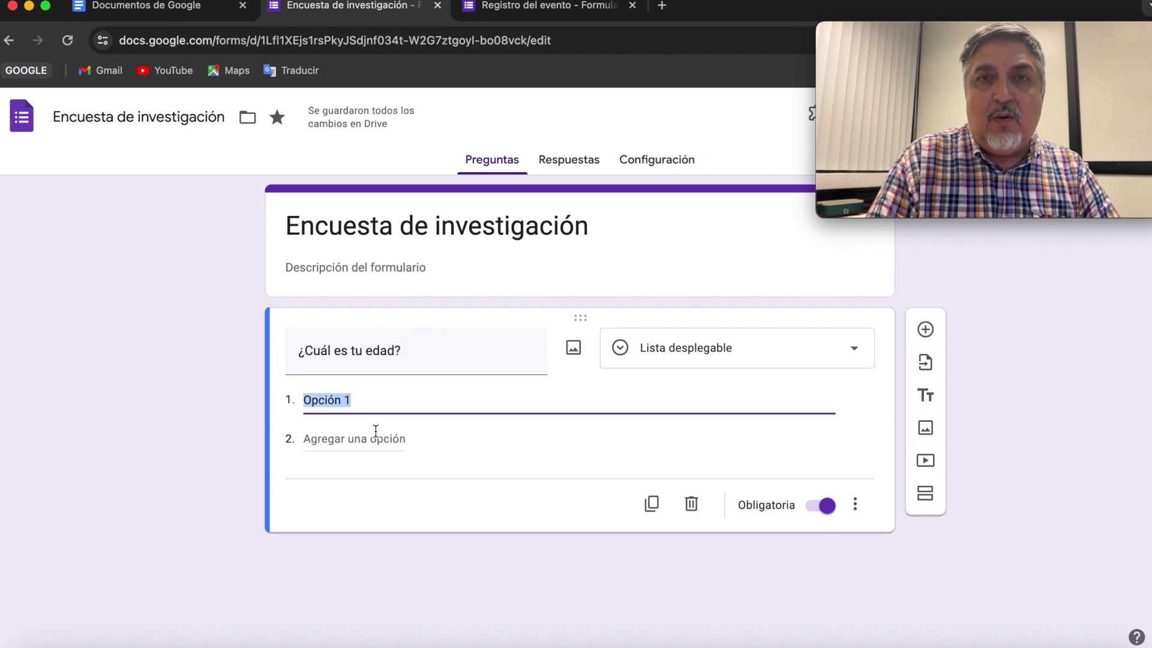
{"action": "type", "text": "Menos de 18"}
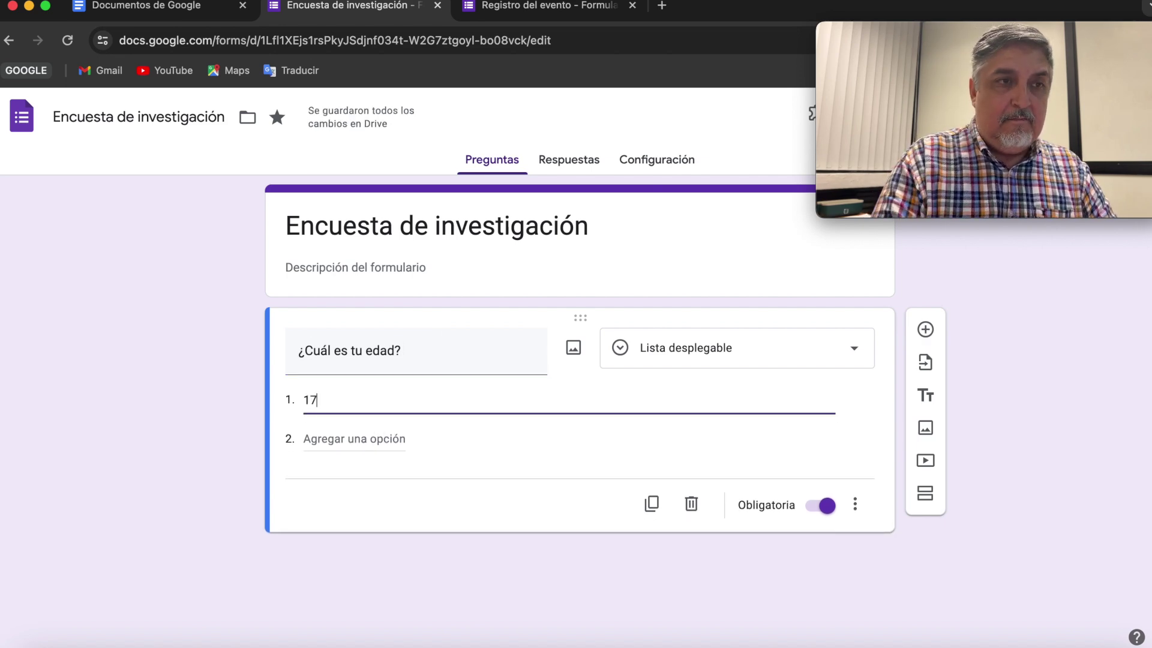
{"action": "key", "text": "Return"}
{"action": "type", "text": "De 18 a 25"}
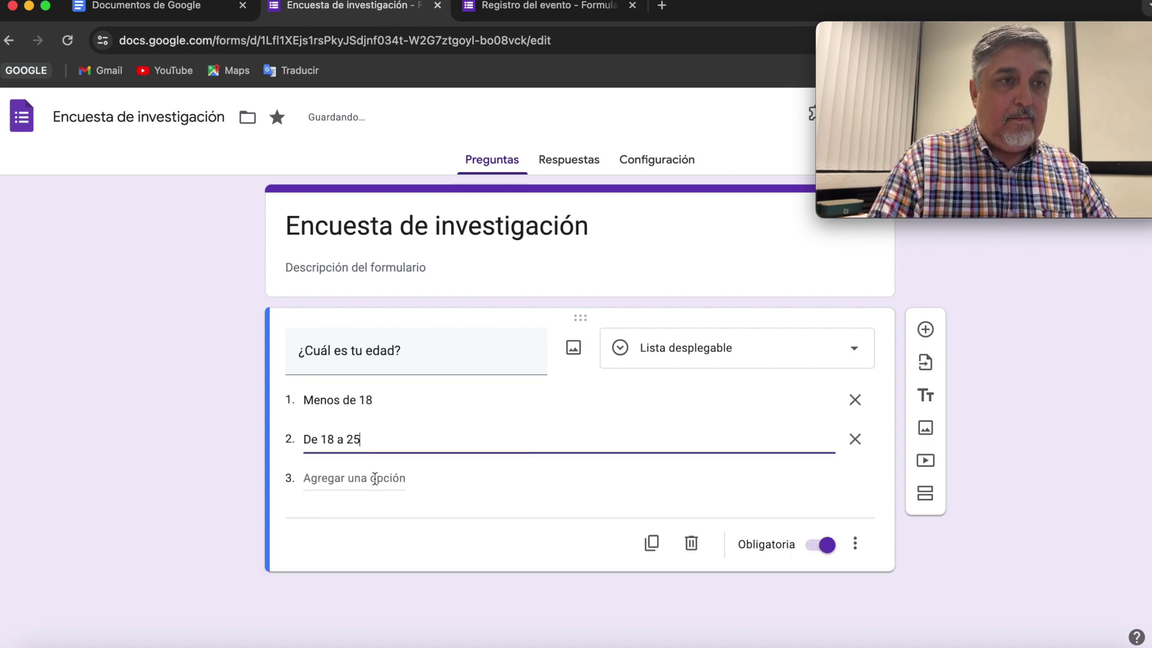
{"action": "key", "text": "Return"}
{"action": "type", "text": "25 en adelante"}
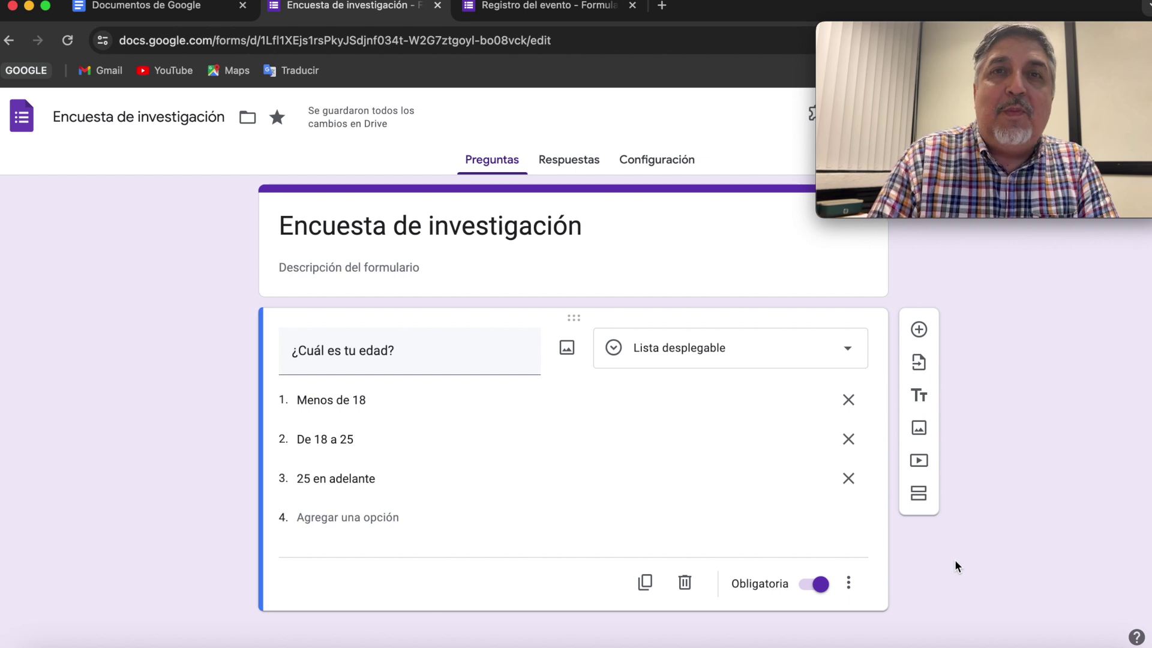
{"action": "left_click", "coordinate": [810, 591]}
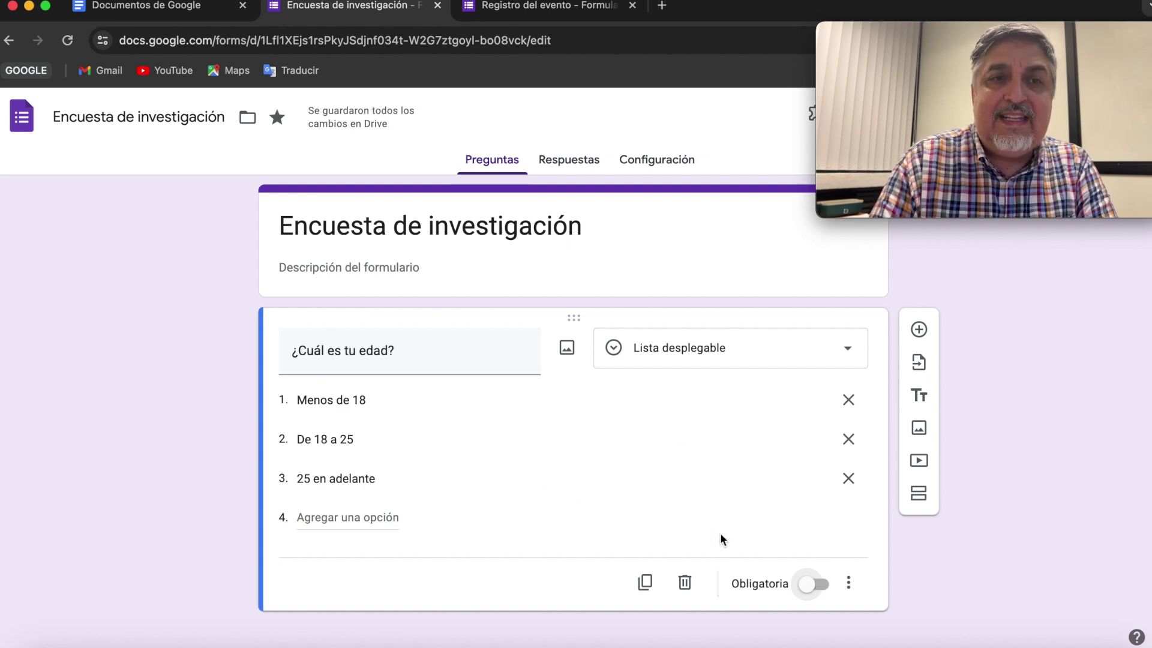
- Make the age question Obligatoria and check its dropdown options in the form preview
{"action": "left_click", "coordinate": [817, 585]}
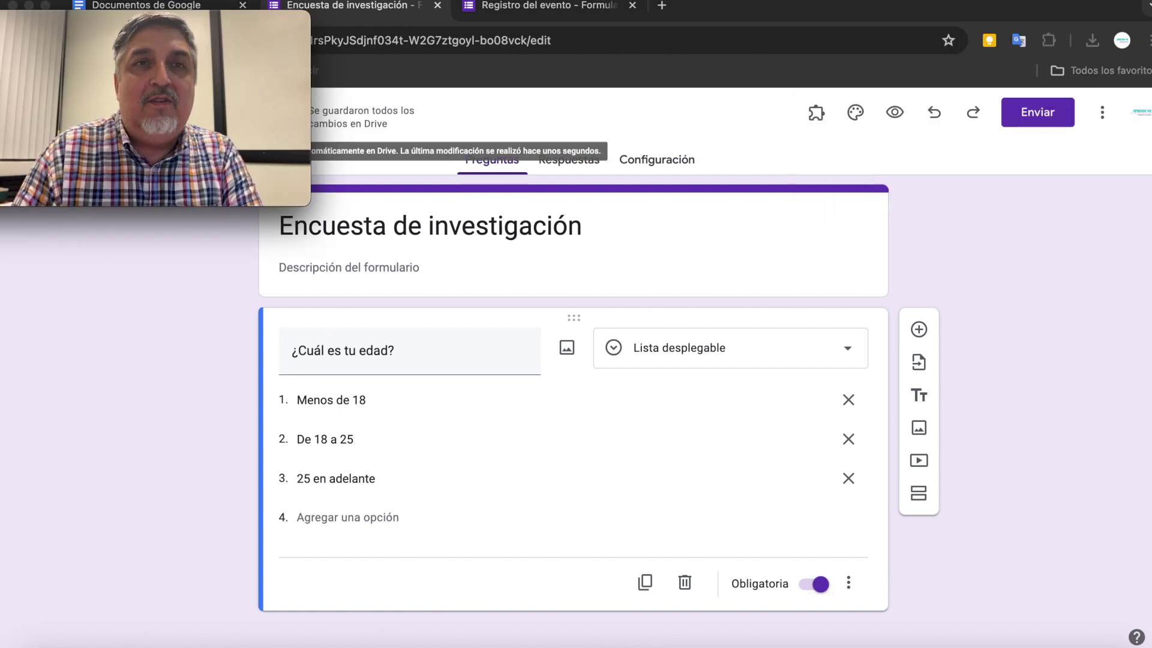
{"action": "left_click", "coordinate": [894, 114]}
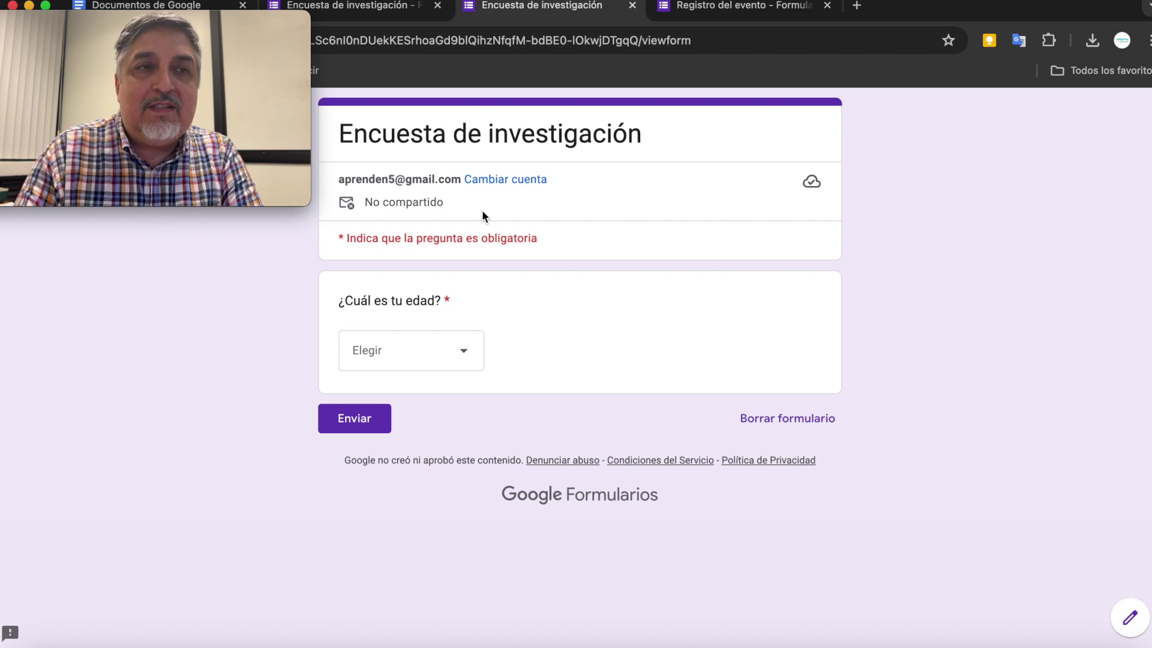
{"action": "left_click", "coordinate": [461, 354]}
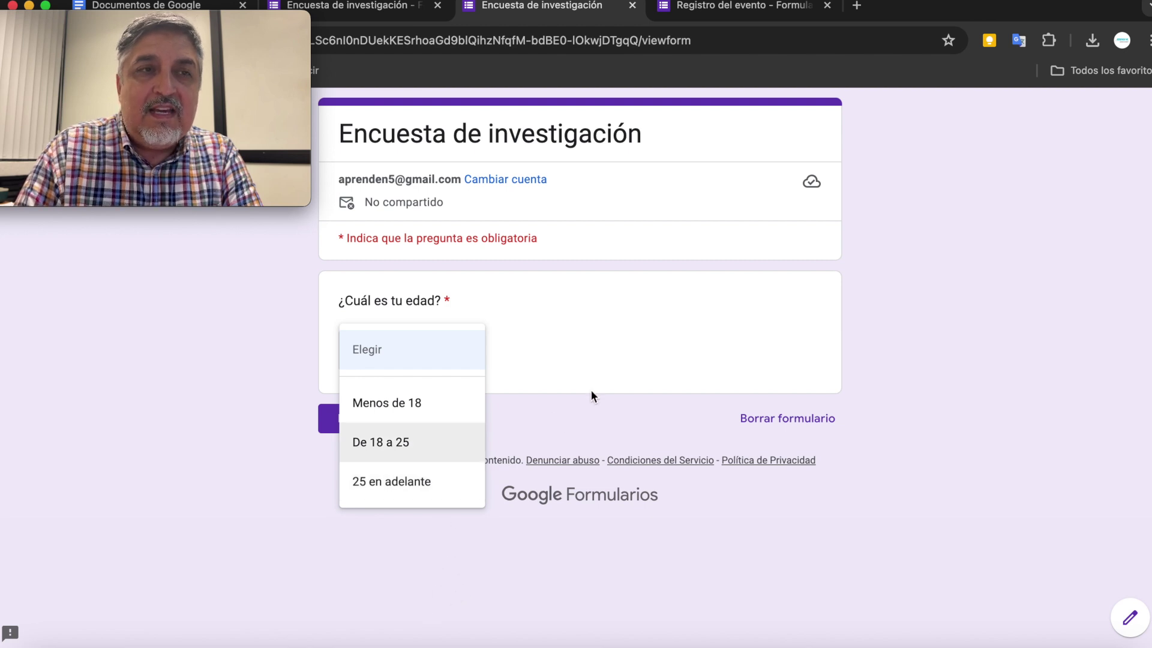
{"action": "left_click", "coordinate": [600, 372]}
{"action": "left_click", "coordinate": [465, 358]}
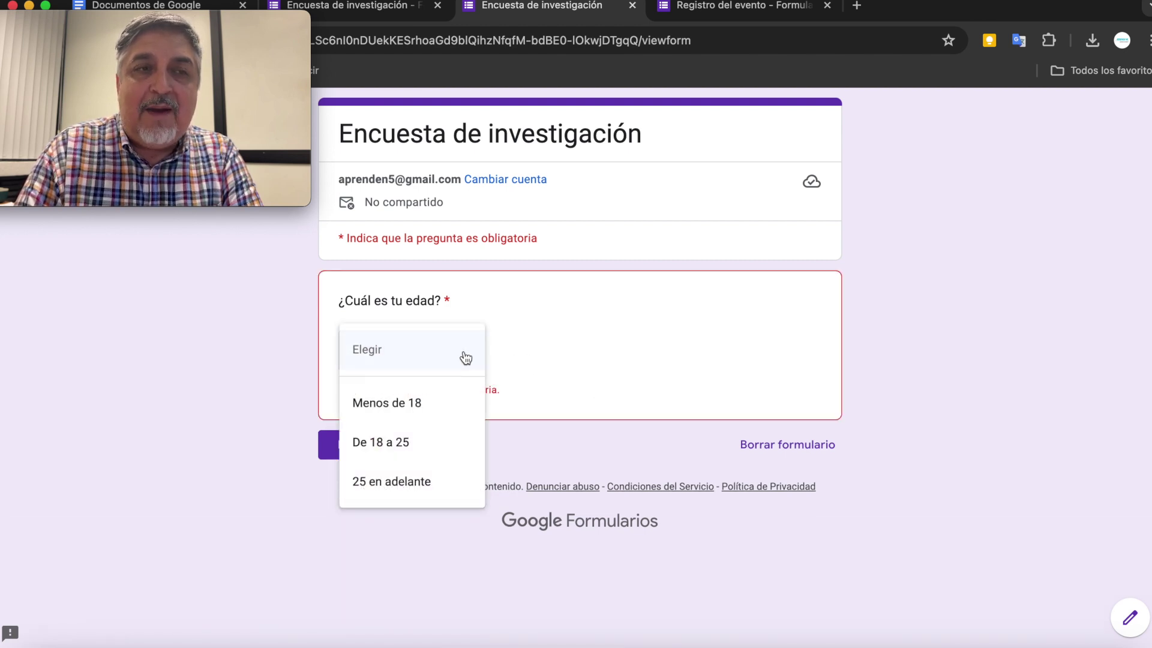
{"action": "left_click", "coordinate": [466, 358]}
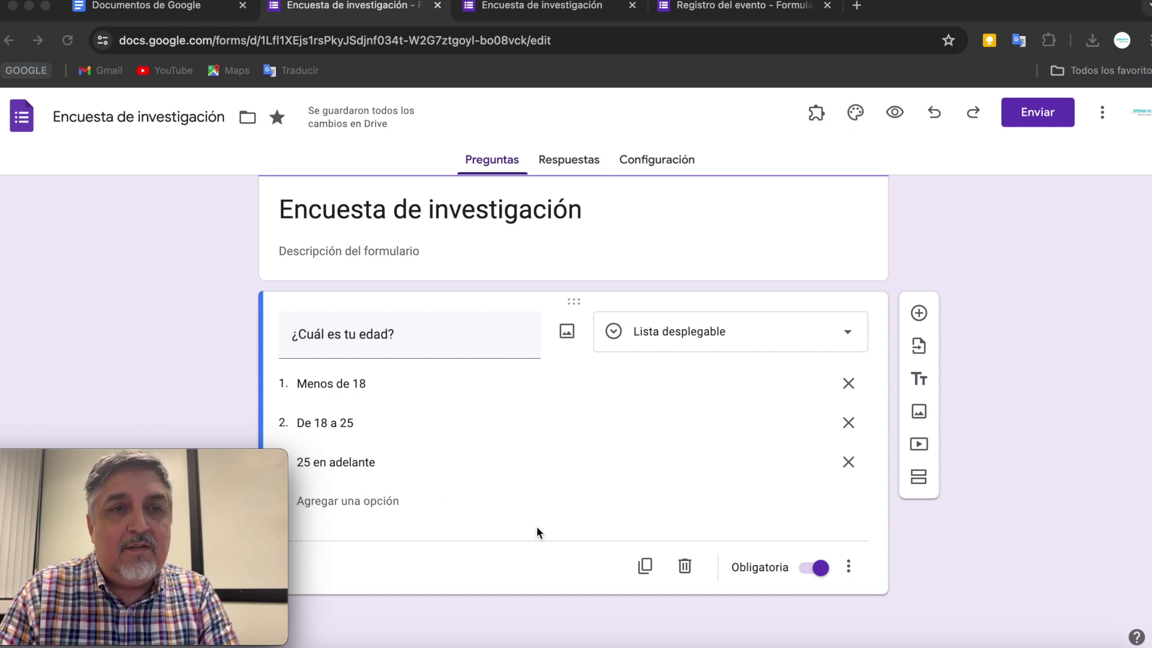
- Duplicate the age question and change the copy's type to Carga de archivos, allowing respondents to upload files to Drive
{"action": "left_click", "coordinate": [646, 568]}
{"action": "left_click", "coordinate": [645, 568]}
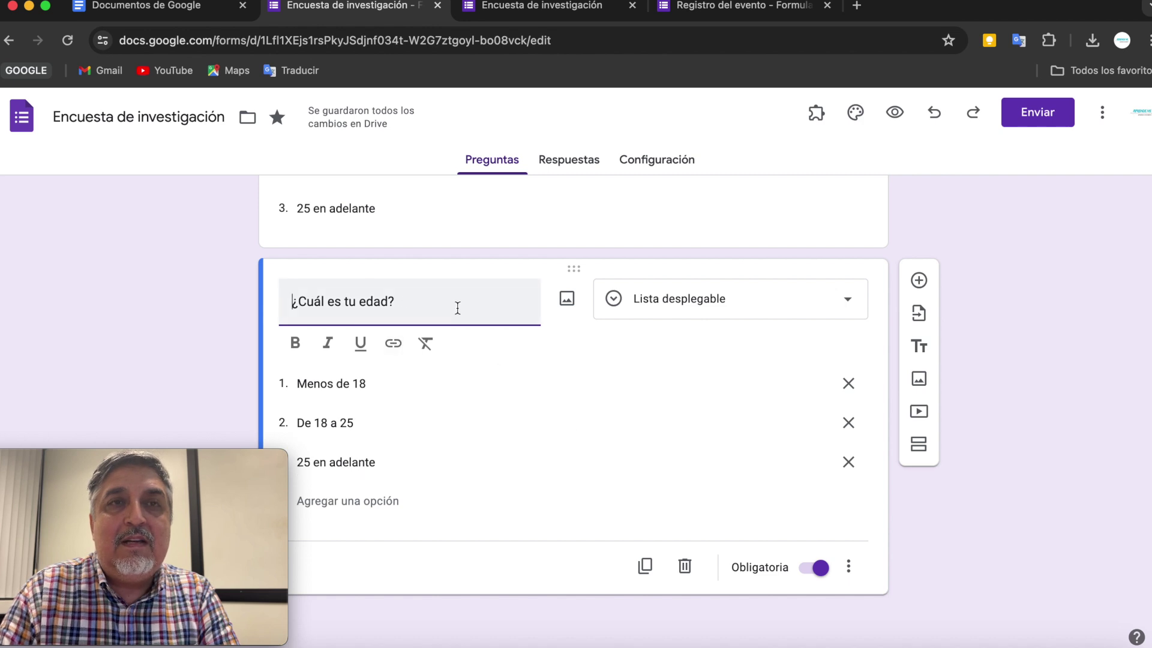
{"action": "left_click_drag", "start_coordinate": [422, 306], "coordinate": [289, 300]}
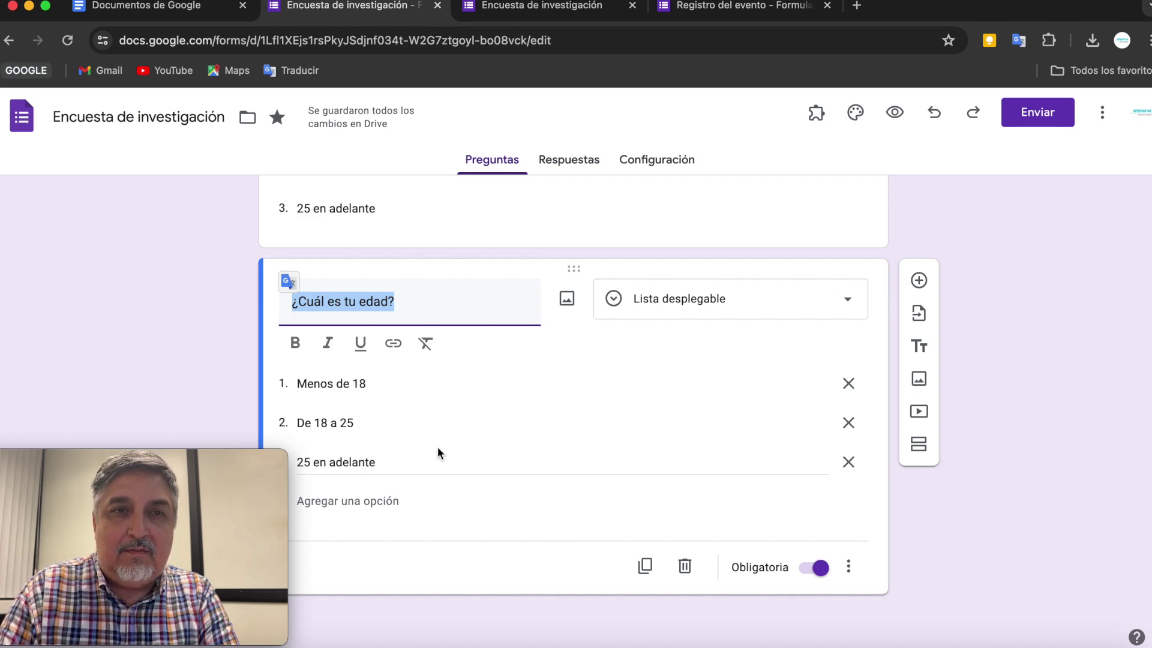
{"action": "left_click", "coordinate": [972, 458]}
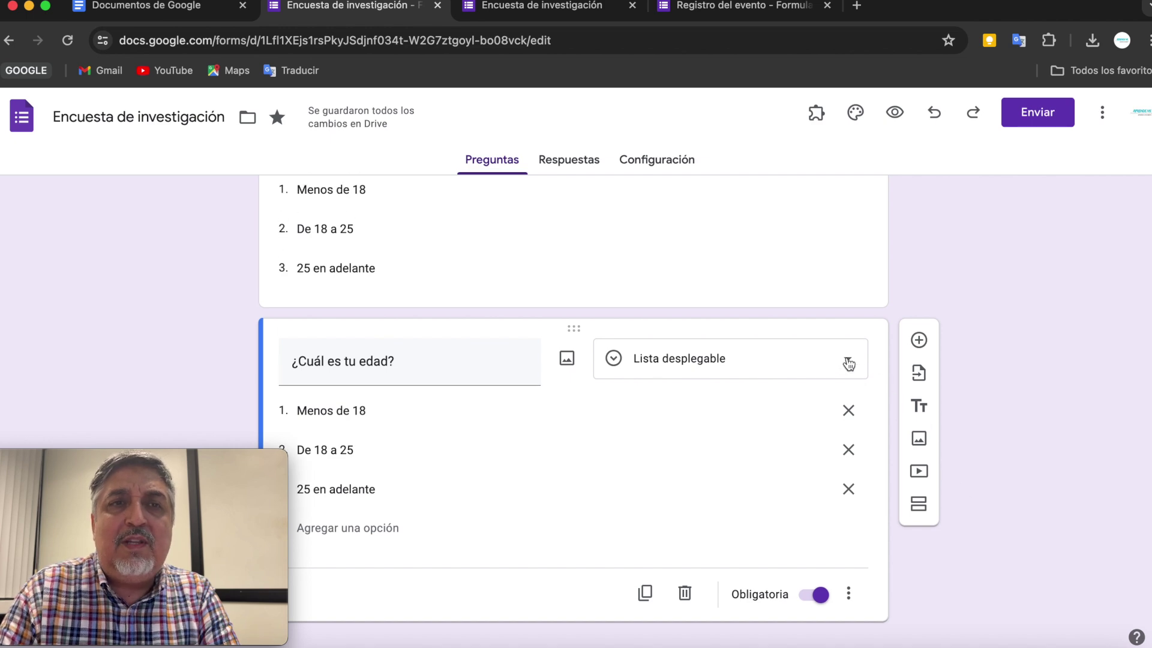
{"action": "left_click", "coordinate": [848, 364]}
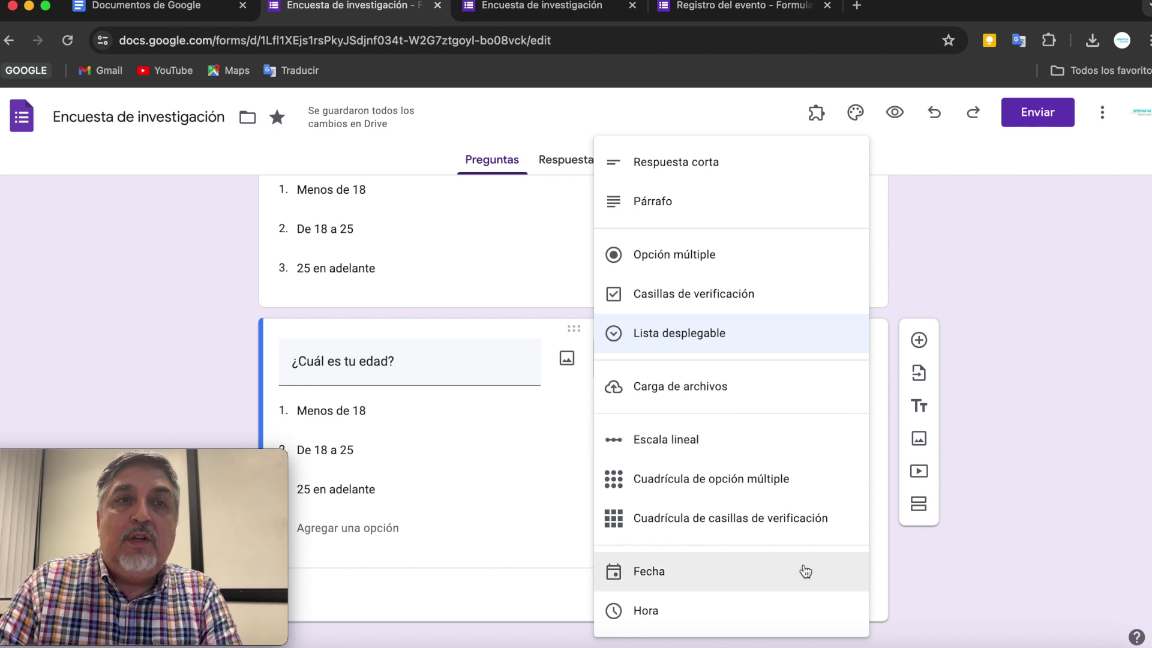
{"action": "left_click", "coordinate": [687, 399]}
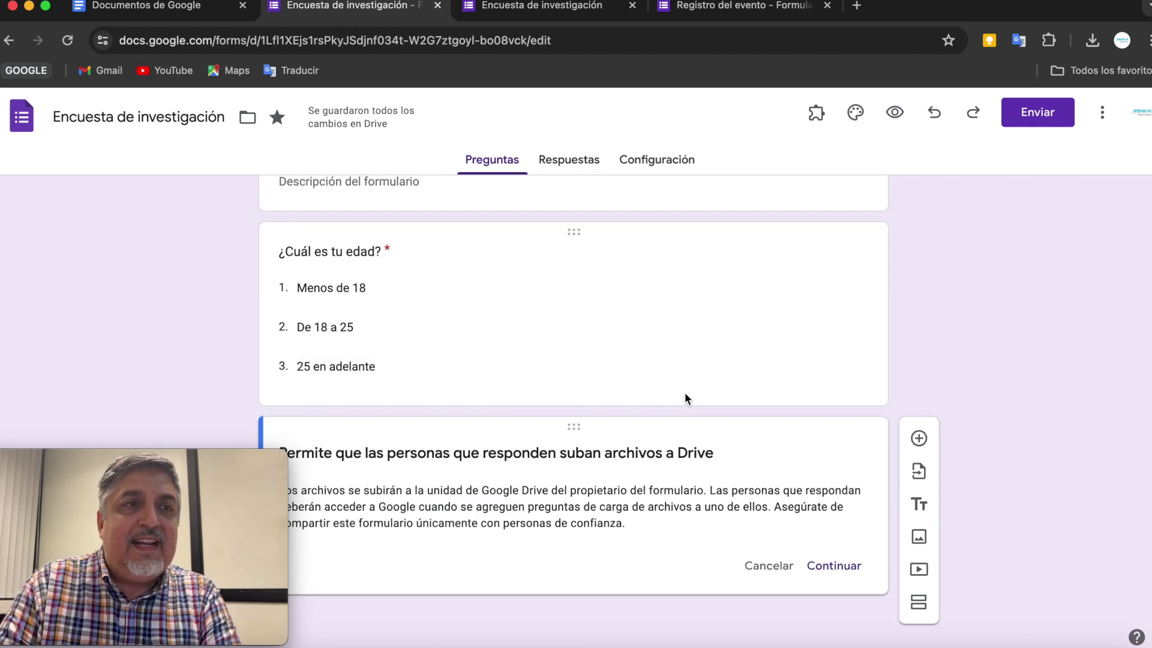
{"action": "left_click", "coordinate": [833, 565]}
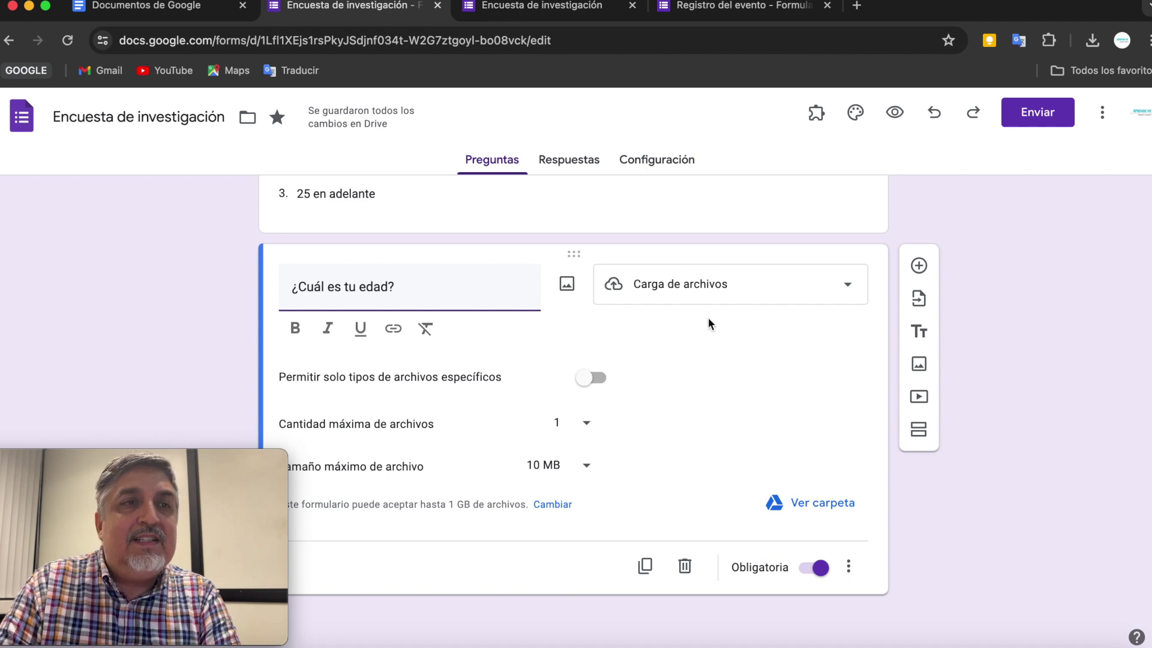
- Restrict the file upload question to specific file types, allowing only PDF
{"action": "left_click", "coordinate": [595, 378]}
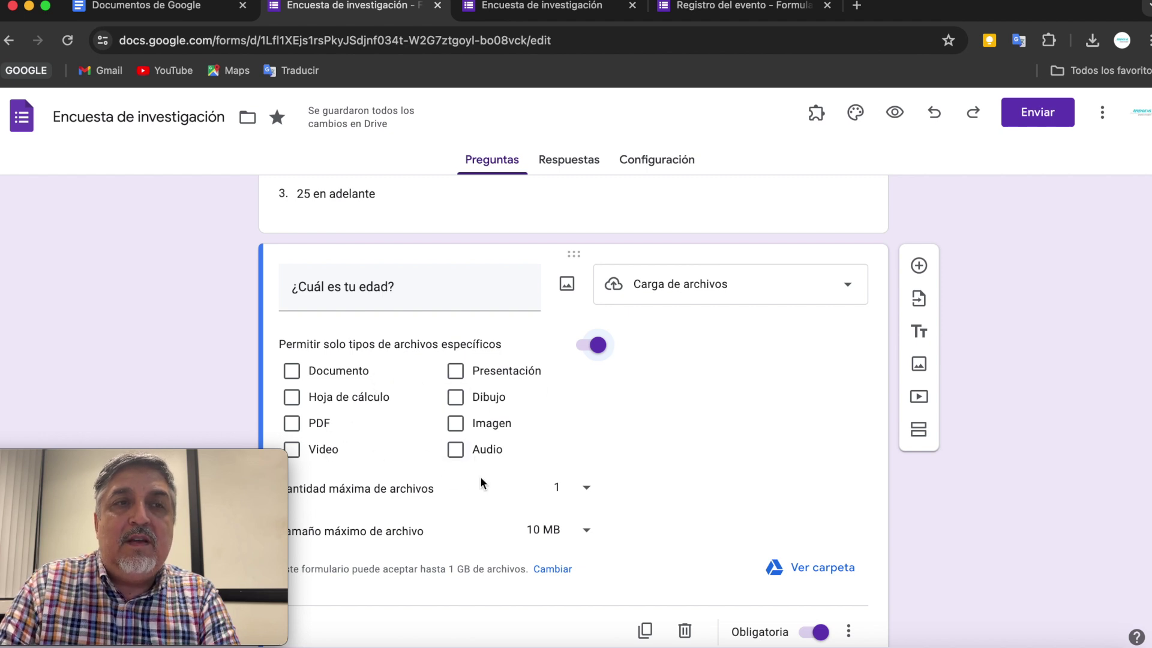
{"action": "left_click", "coordinate": [298, 426]}
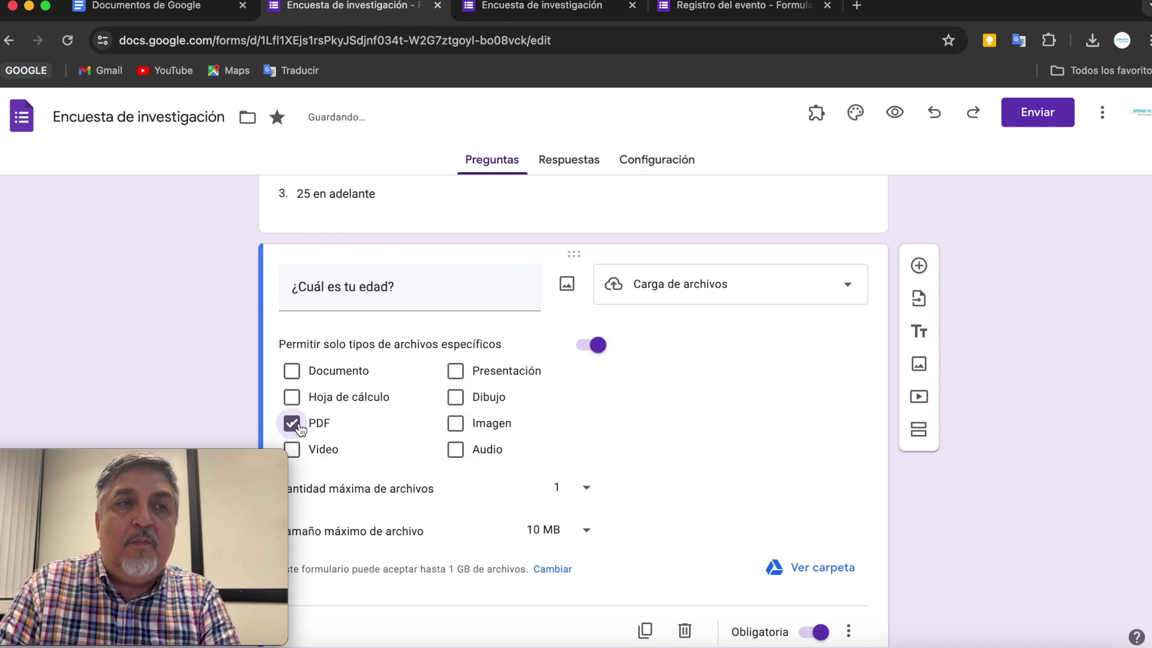
{"action": "scroll", "coordinate": [664, 411], "scroll_direction": "down", "scroll_amount": 2}
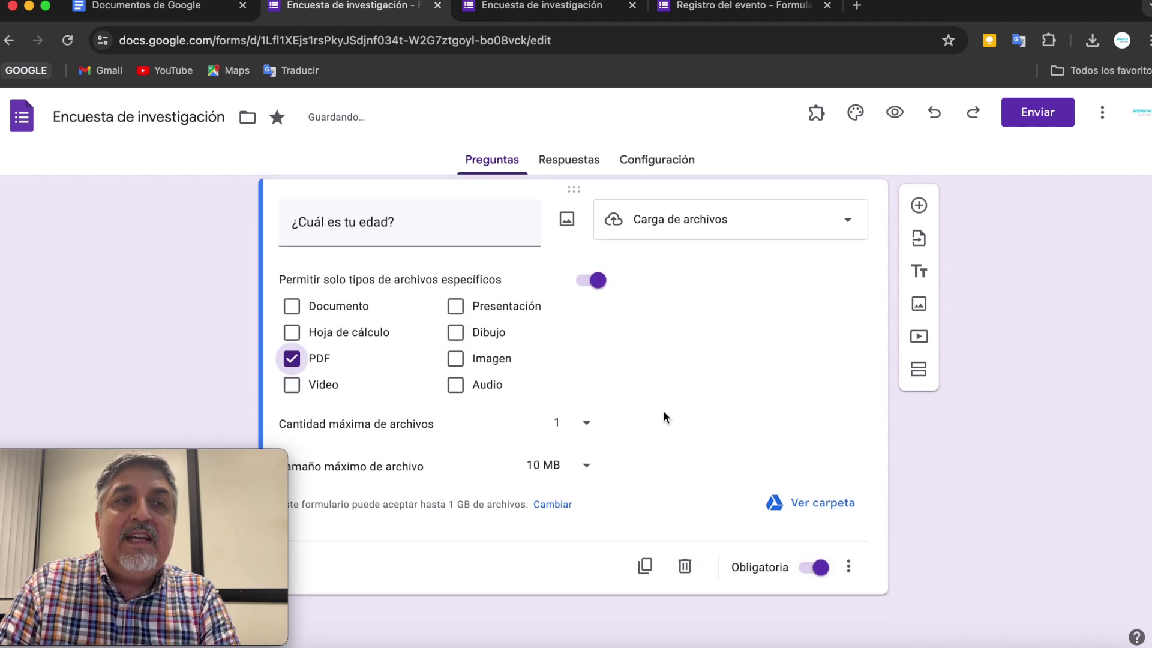
- Review the choices for the maximum number of files and maximum file size, keeping 1 file and 10 MB
{"action": "left_click", "coordinate": [586, 425]}
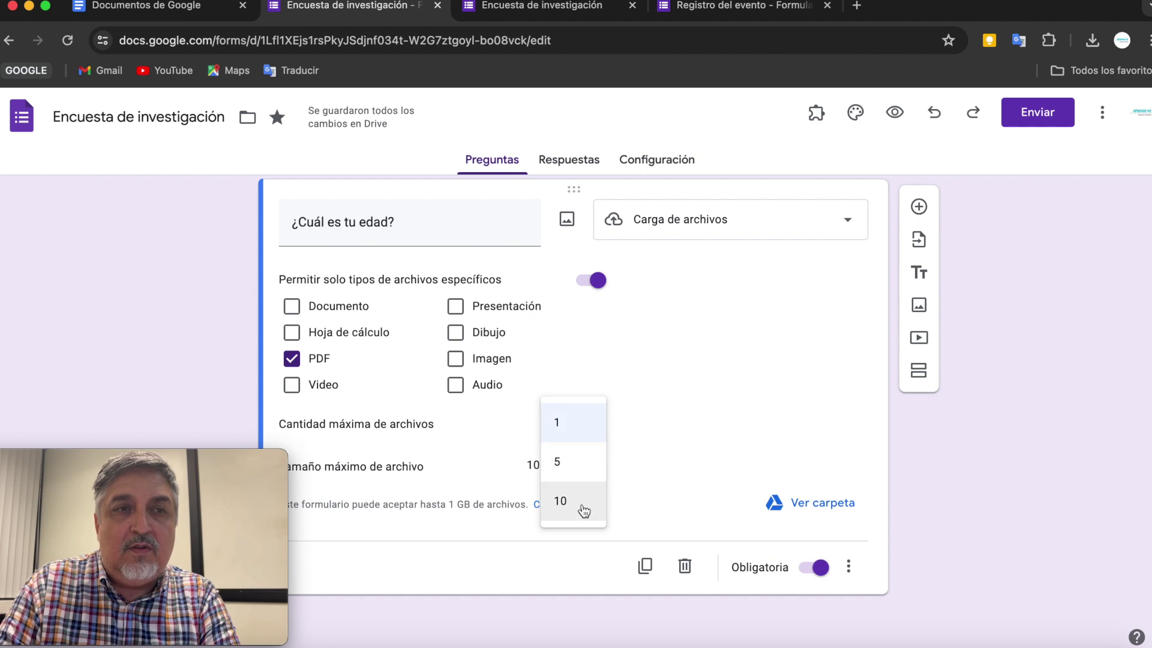
{"action": "left_click", "coordinate": [581, 429]}
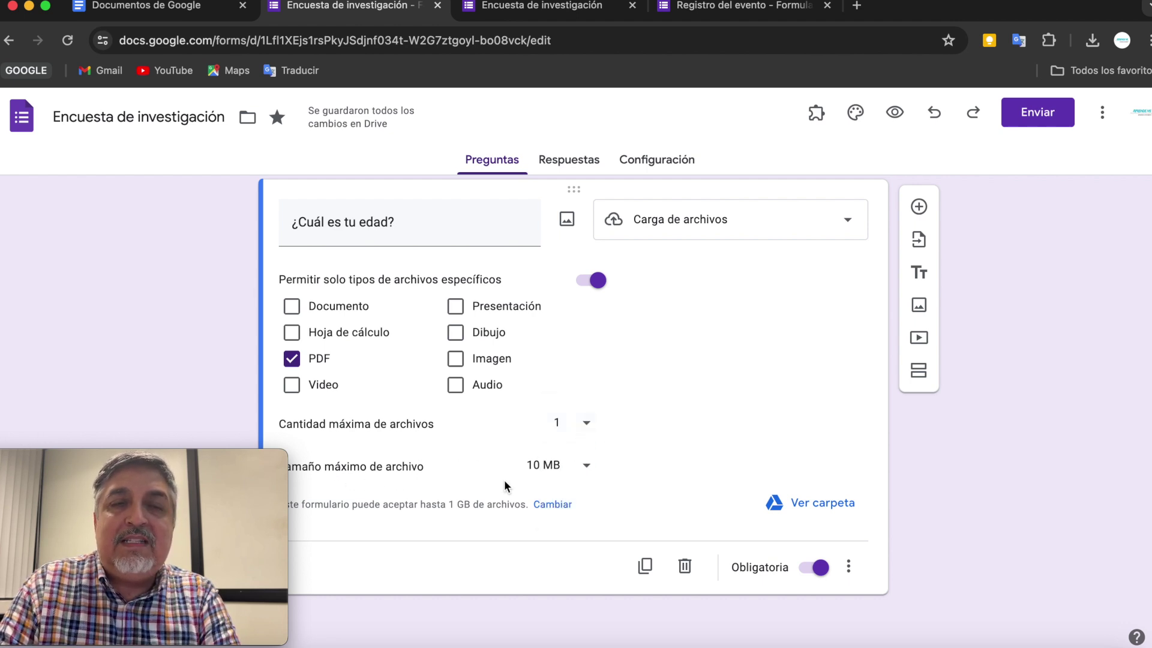
{"action": "left_click", "coordinate": [586, 469]}
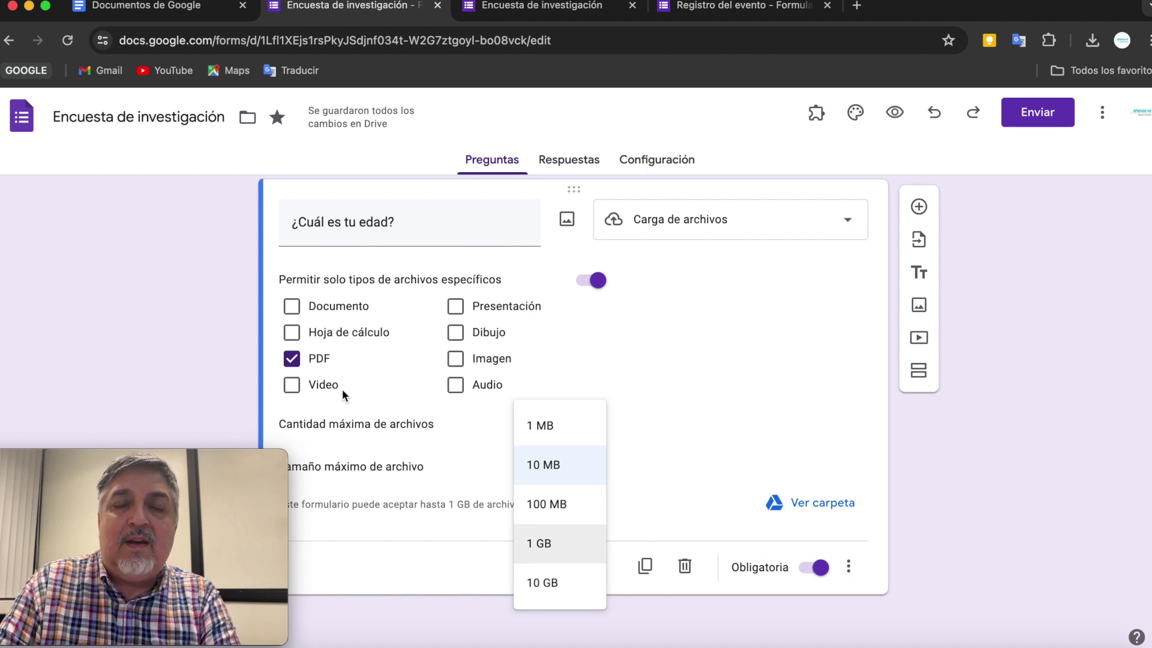
{"action": "left_click", "coordinate": [984, 511]}
{"action": "scroll", "coordinate": [981, 504], "scroll_direction": "up", "scroll_amount": 3}
{"action": "scroll", "coordinate": [980, 503], "scroll_direction": "down", "scroll_amount": 3}
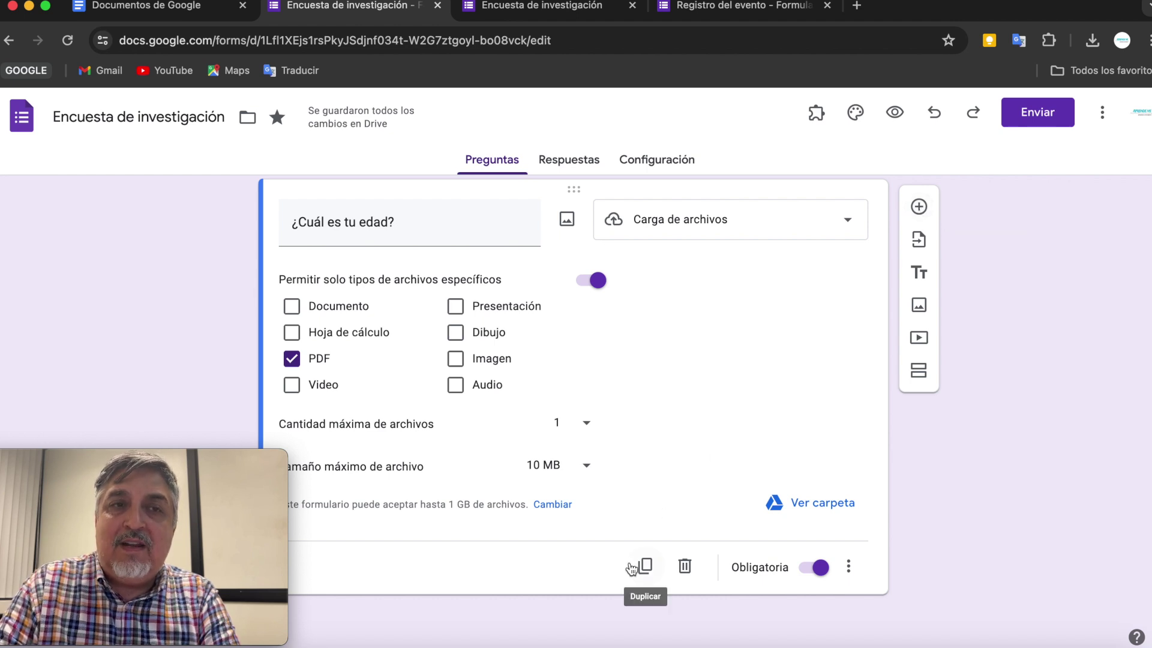
- Add a blank Opción múltiple question below the file upload question and look through the available question types
{"action": "left_click", "coordinate": [919, 207]}
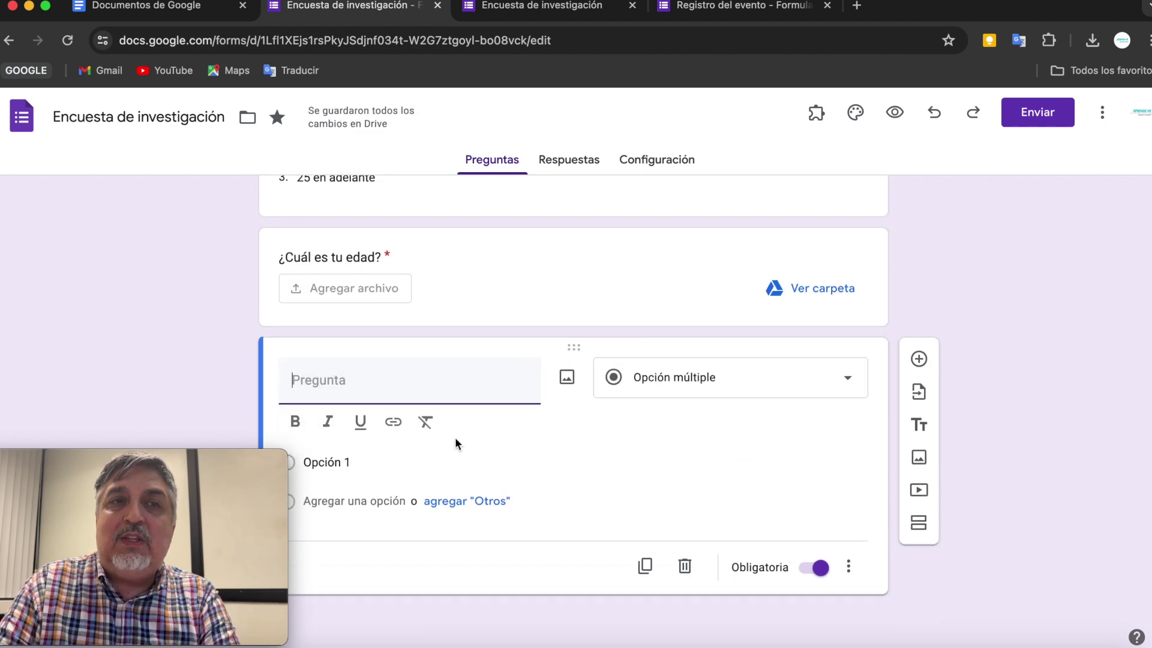
{"action": "left_click", "coordinate": [845, 381]}
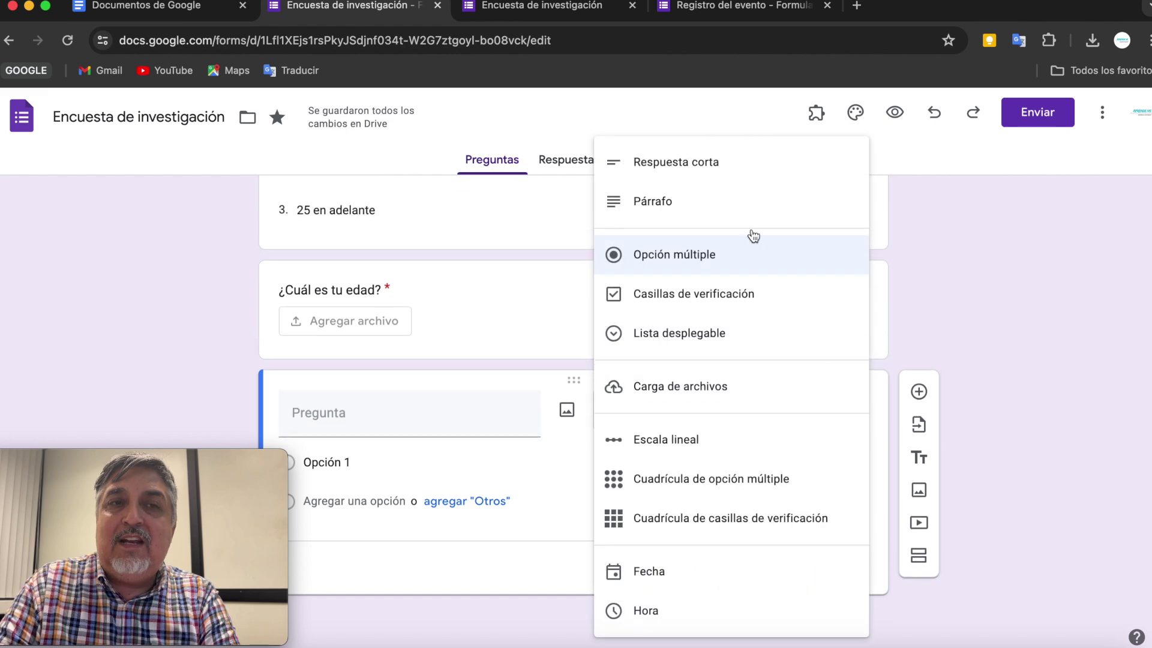
{"action": "left_click", "coordinate": [1016, 285]}
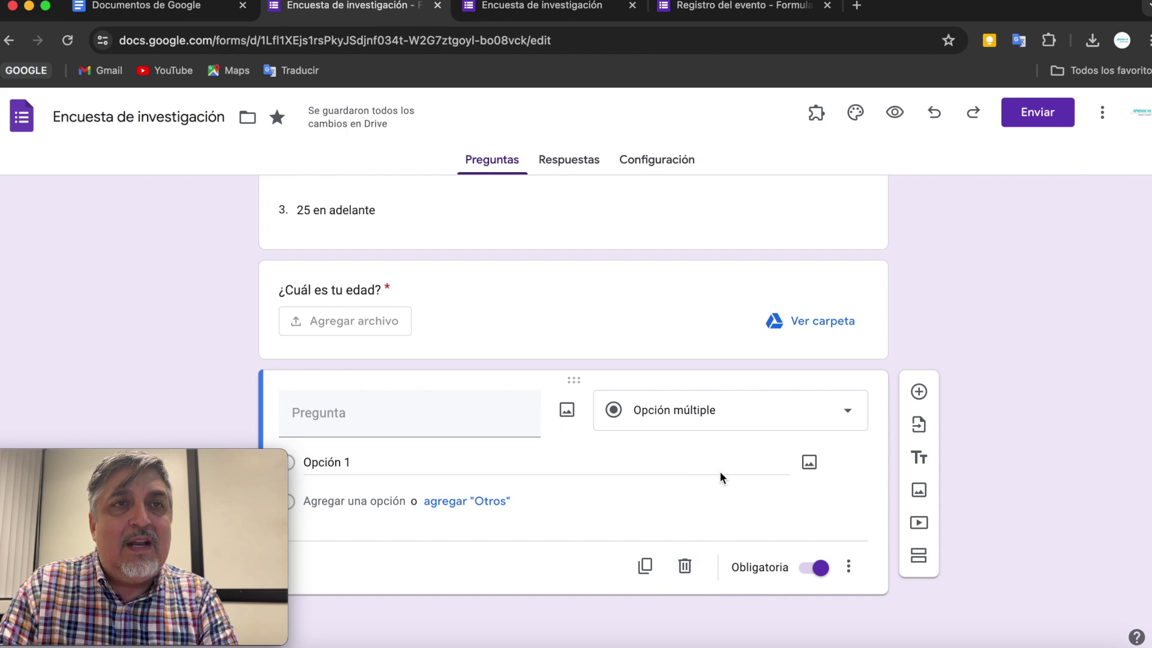
{"action": "scroll", "coordinate": [728, 420], "scroll_direction": "up", "scroll_amount": 4}
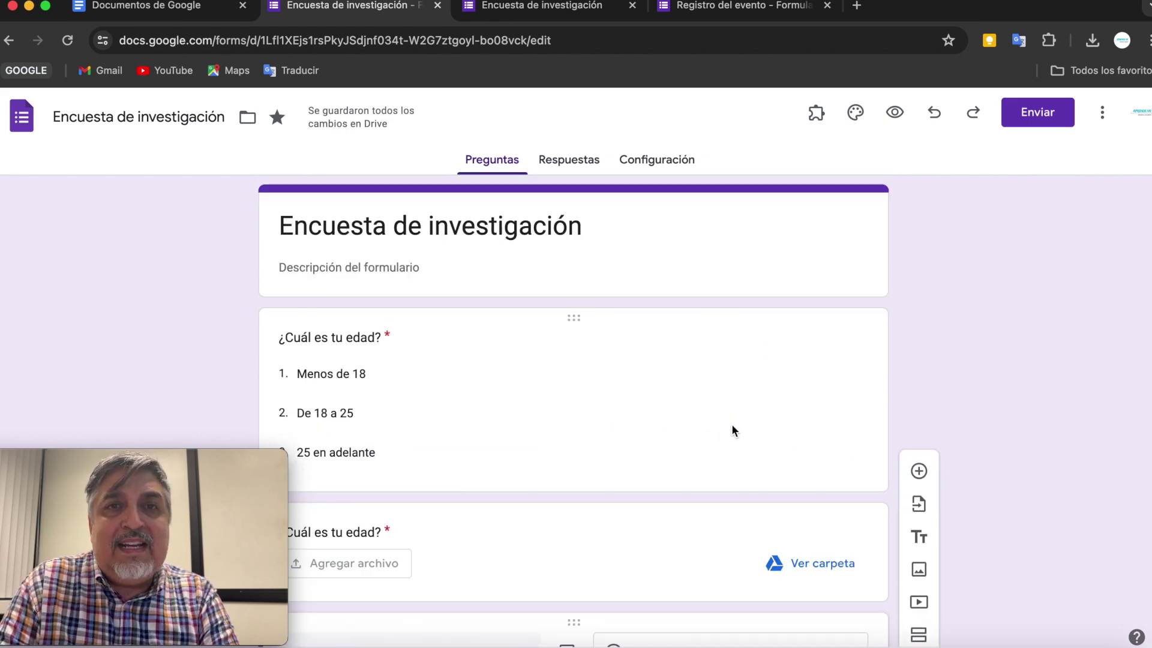
{"action": "scroll", "coordinate": [732, 426], "scroll_direction": "down", "scroll_amount": 4}
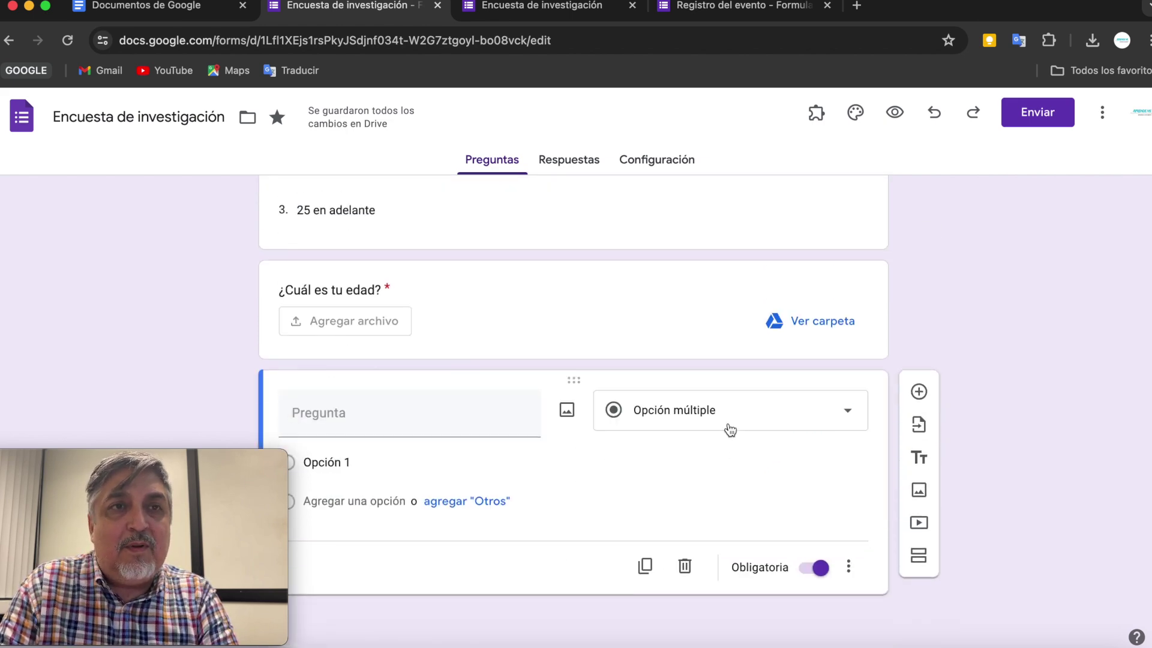
- Insert the Trabajo y escuela image of an open book with heart-shaped pages as the form's header
{"action": "scroll", "coordinate": [924, 333], "scroll_direction": "up", "scroll_amount": 4}
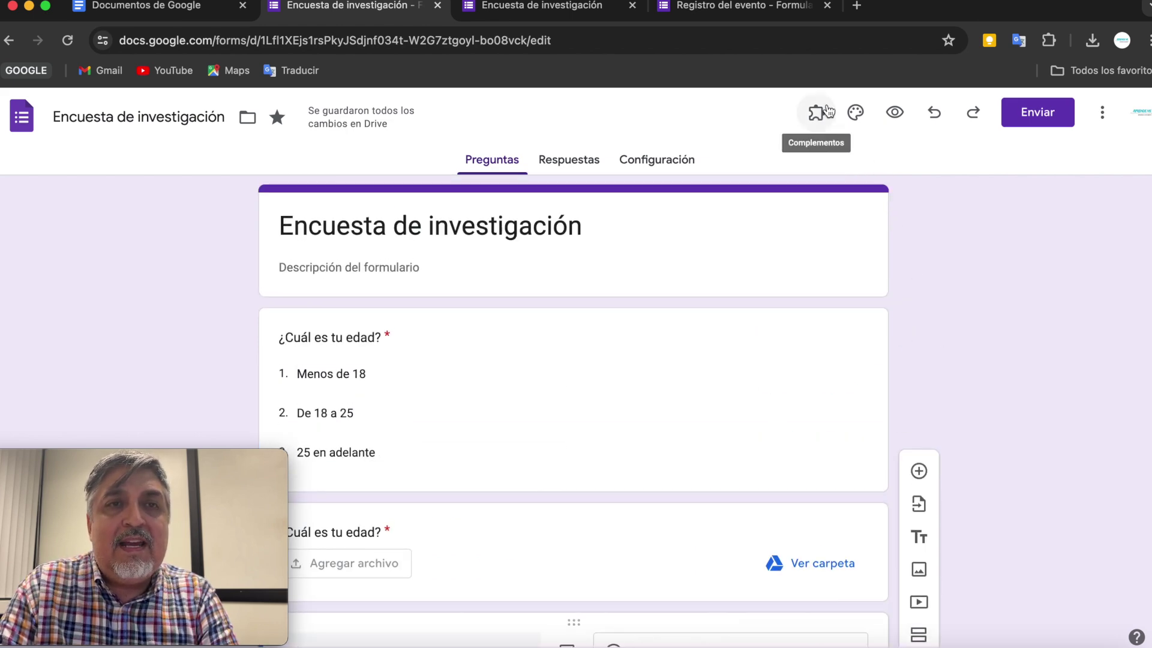
{"action": "left_click", "coordinate": [856, 112]}
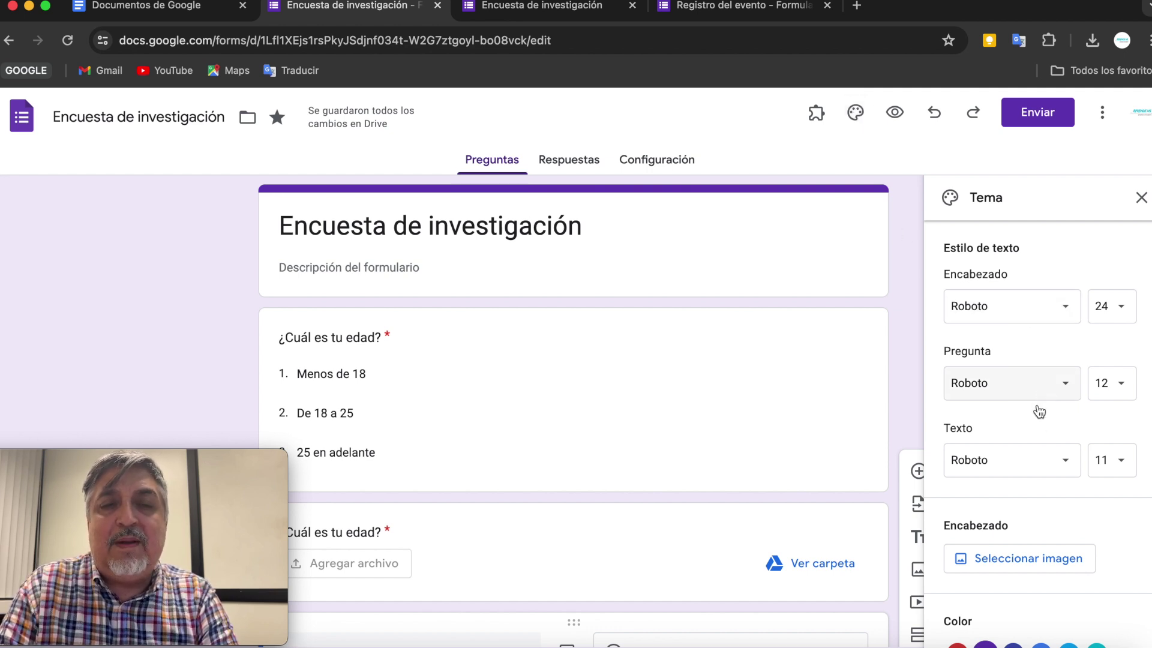
{"action": "scroll", "coordinate": [1108, 502], "scroll_direction": "down", "scroll_amount": 2}
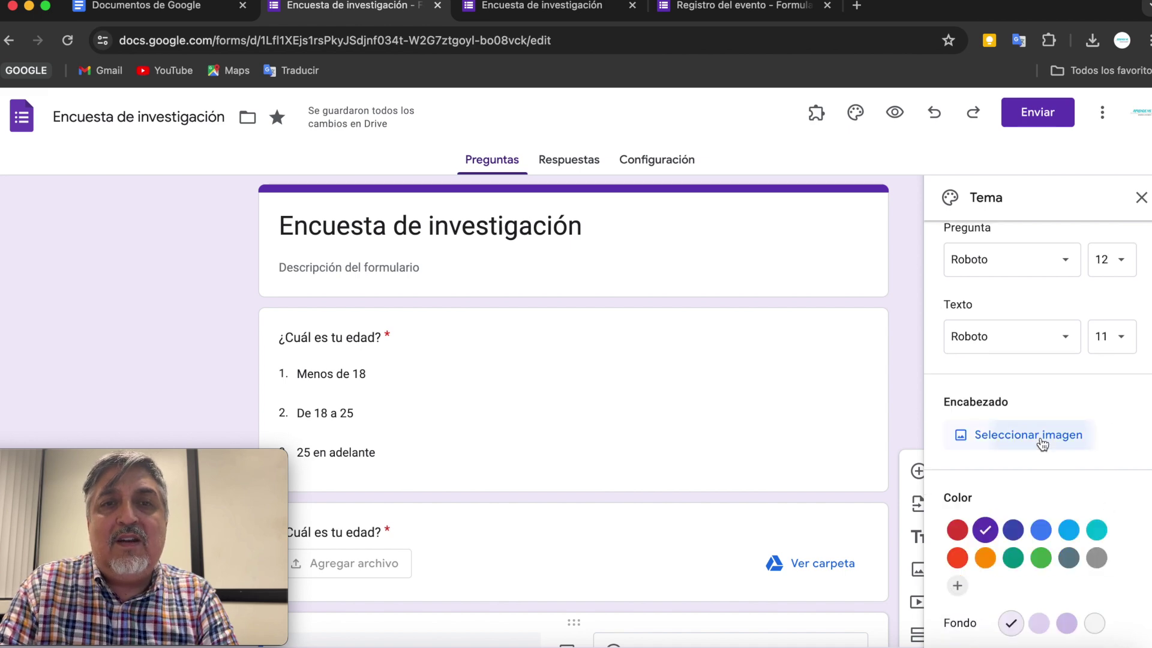
{"action": "left_click", "coordinate": [1042, 444]}
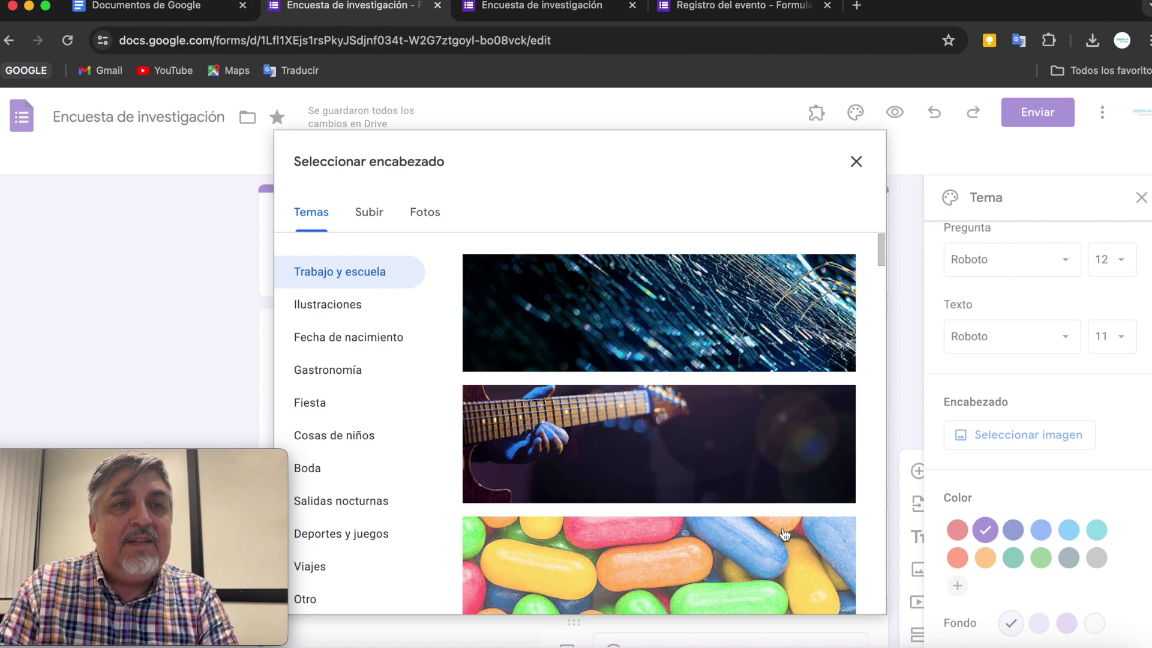
{"action": "scroll", "coordinate": [786, 534], "scroll_direction": "down", "scroll_amount": 10}
{"action": "scroll", "coordinate": [817, 535], "scroll_direction": "down", "scroll_amount": 4}
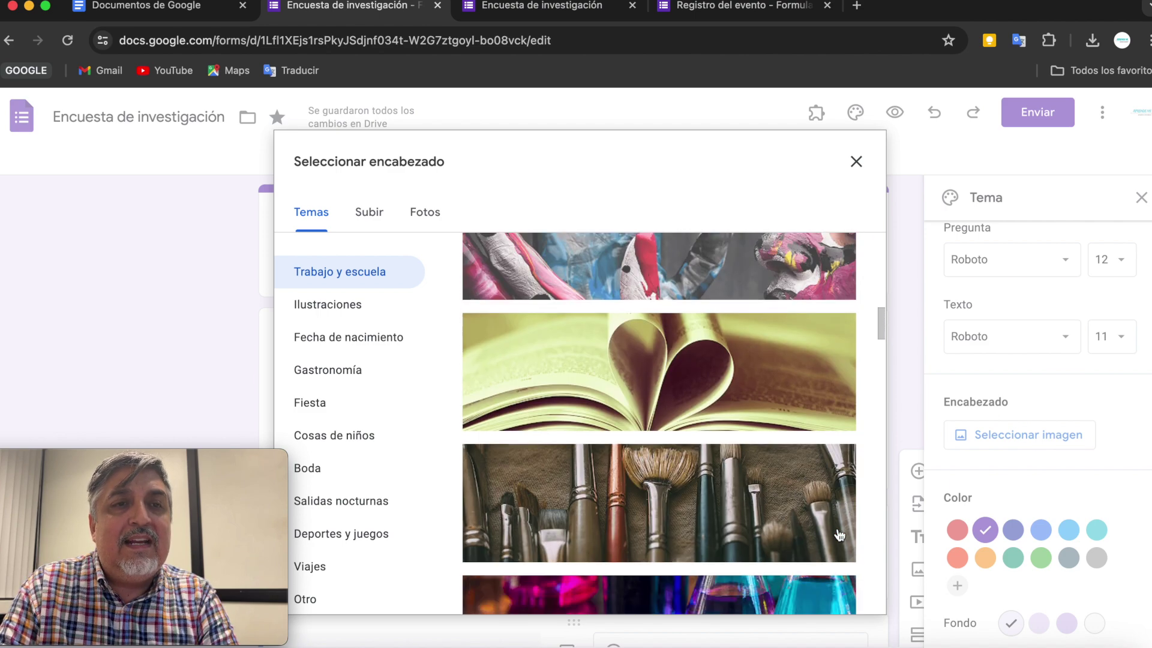
{"action": "left_click", "coordinate": [728, 406]}
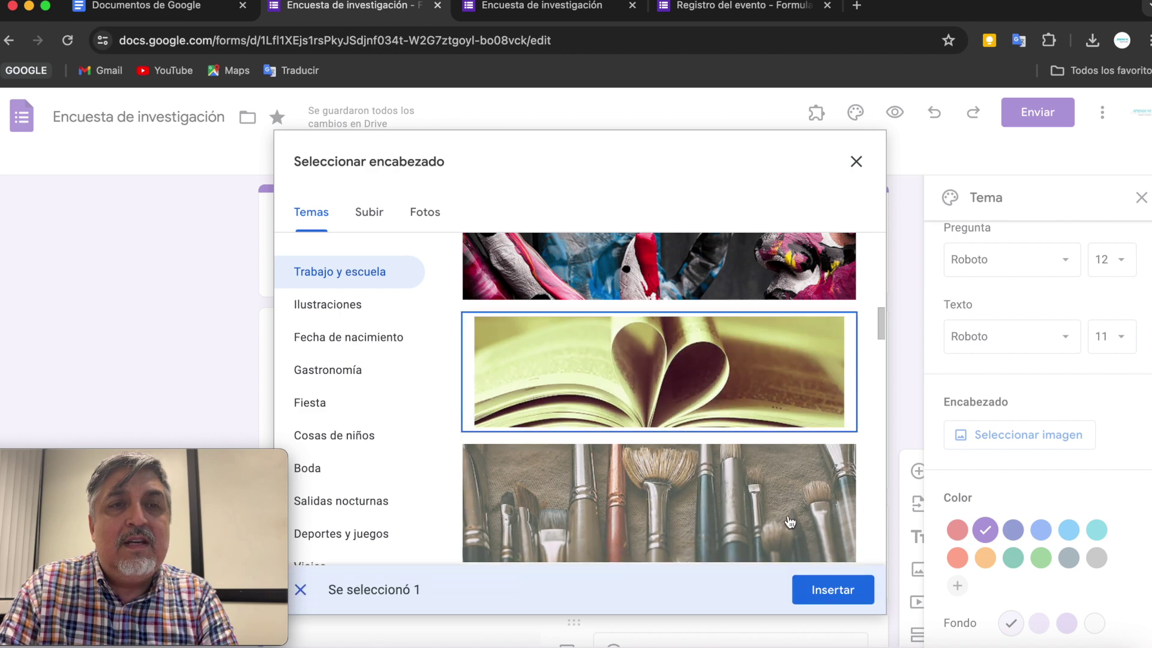
{"action": "left_click", "coordinate": [848, 587]}
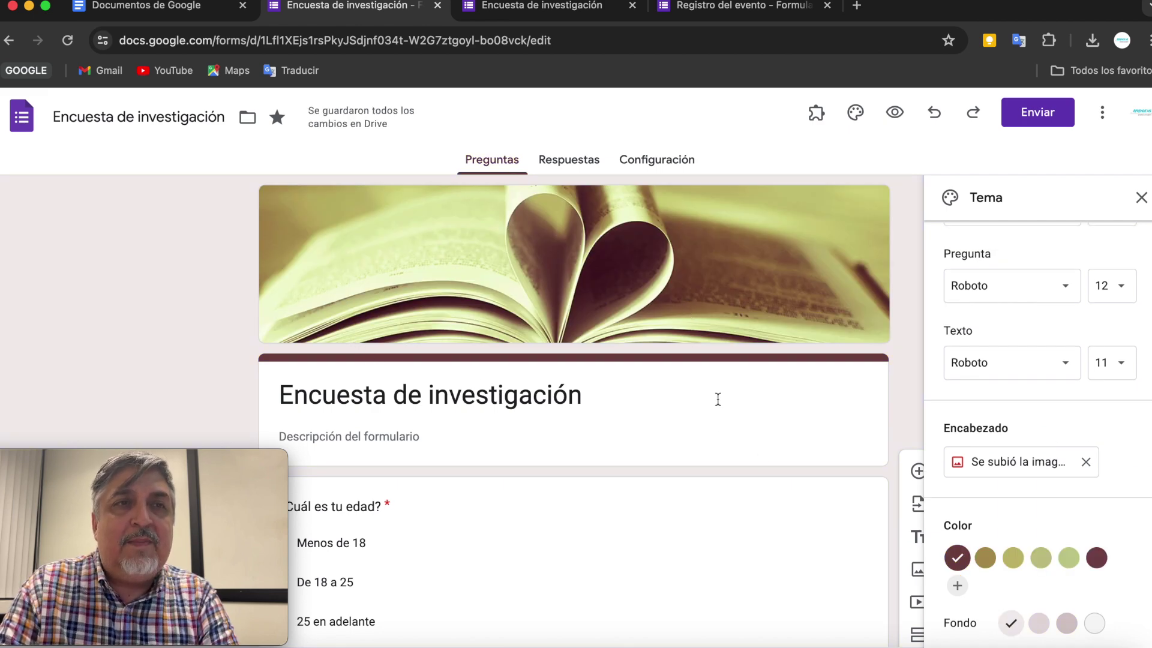
- Try several theme colours and backgrounds, choosing the last dark maroon colour and the first background shade
{"action": "left_click", "coordinate": [1009, 559]}
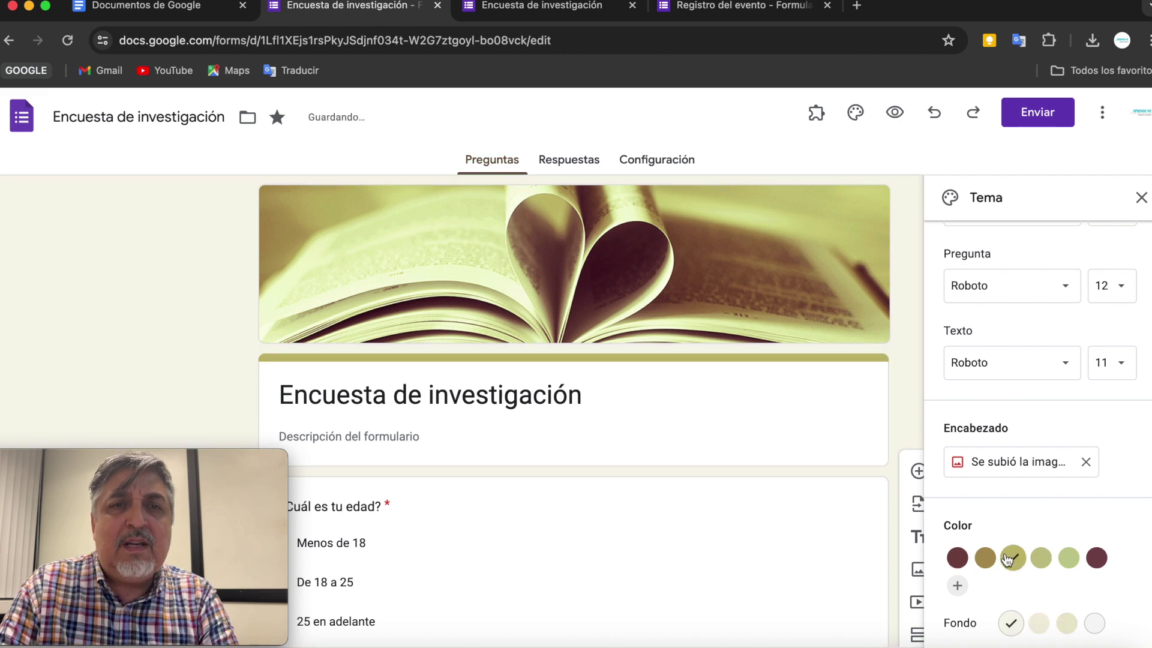
{"action": "left_click", "coordinate": [985, 557]}
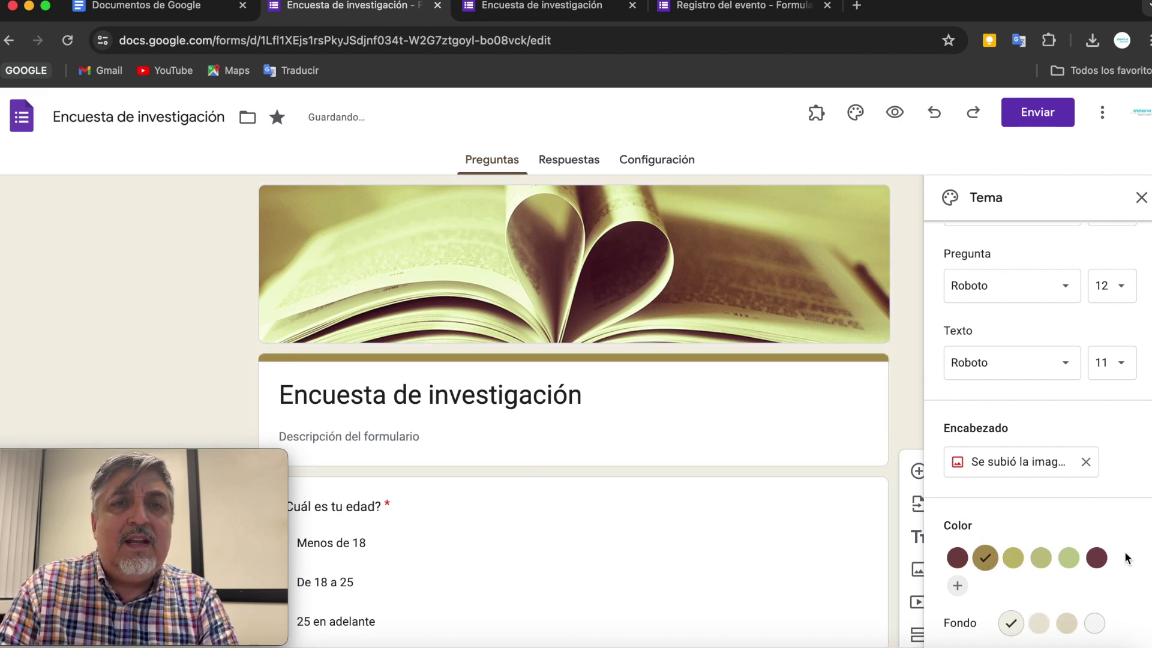
{"action": "left_click", "coordinate": [1096, 557]}
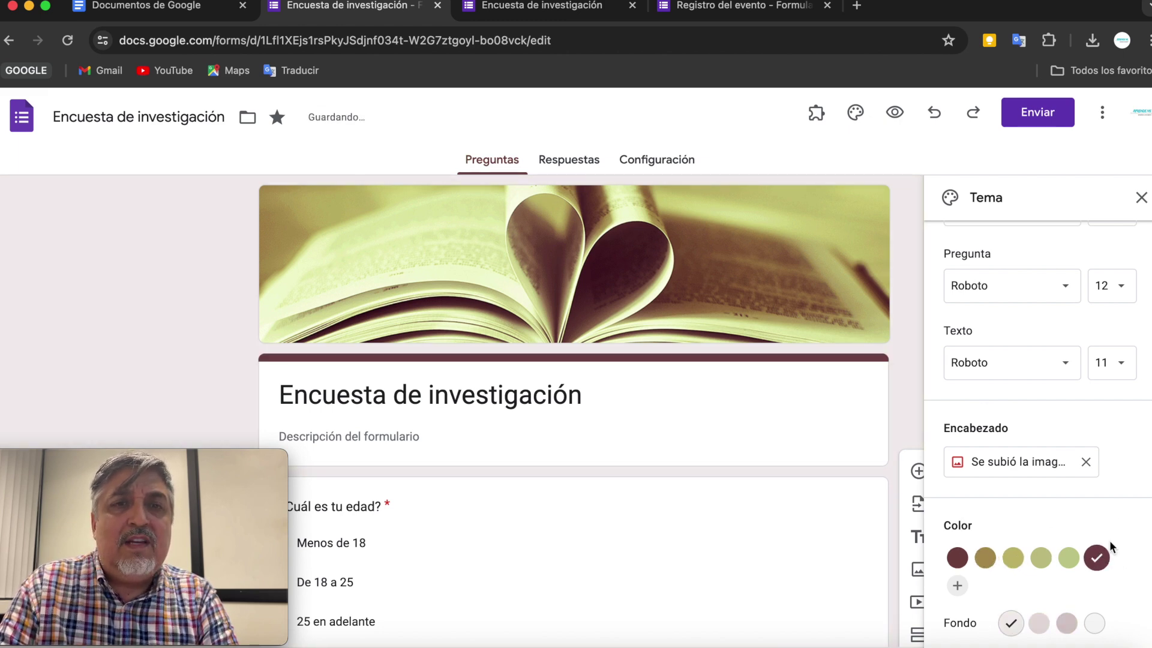
{"action": "left_click", "coordinate": [1067, 623]}
{"action": "left_click", "coordinate": [1095, 625]}
{"action": "left_click", "coordinate": [1039, 624]}
{"action": "left_click", "coordinate": [1011, 624]}
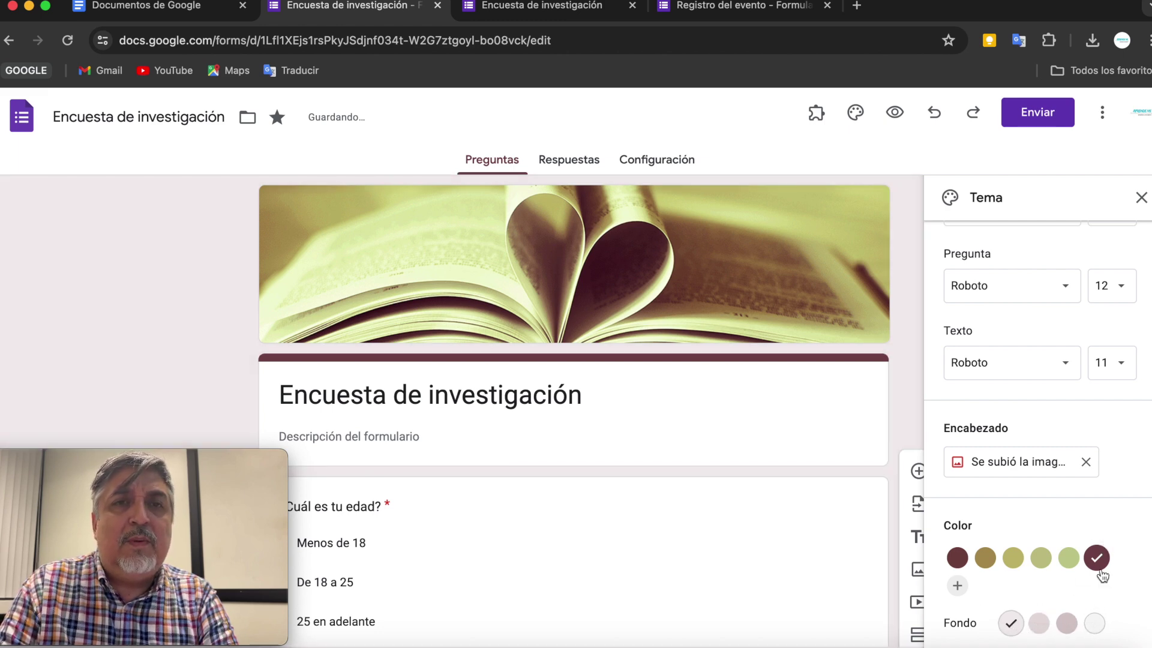
{"action": "scroll", "coordinate": [1109, 492], "scroll_direction": "up", "scroll_amount": 3}
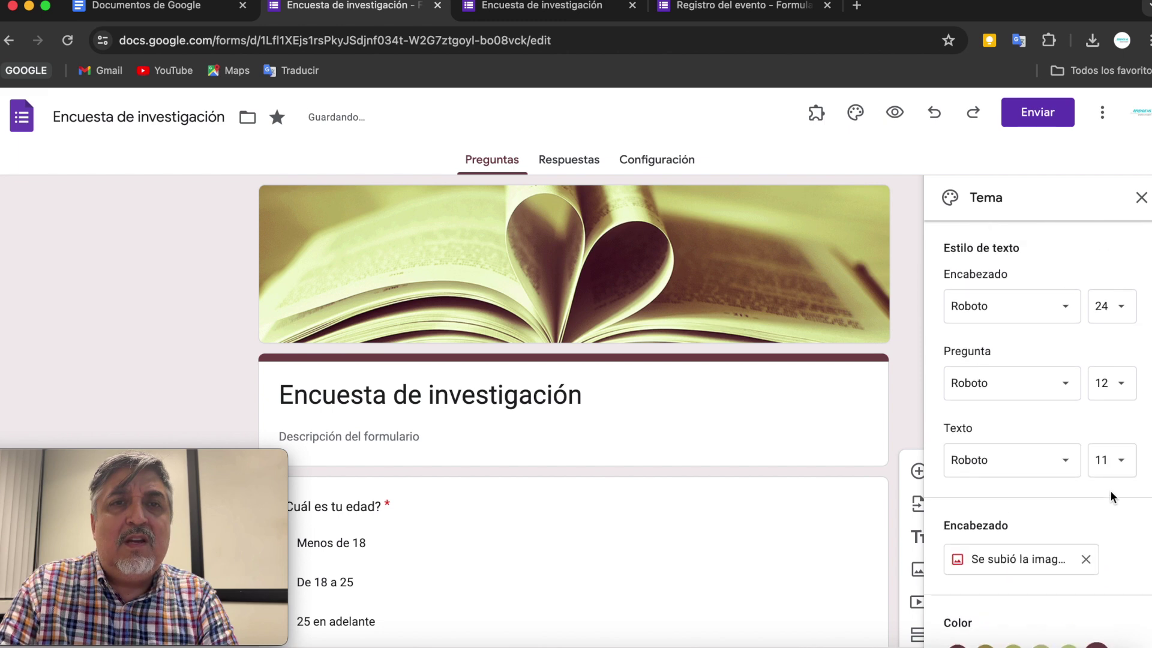
- Close the theme settings, open the form's responses view, and switch accepting responses off and back on
{"action": "left_click", "coordinate": [1141, 201]}
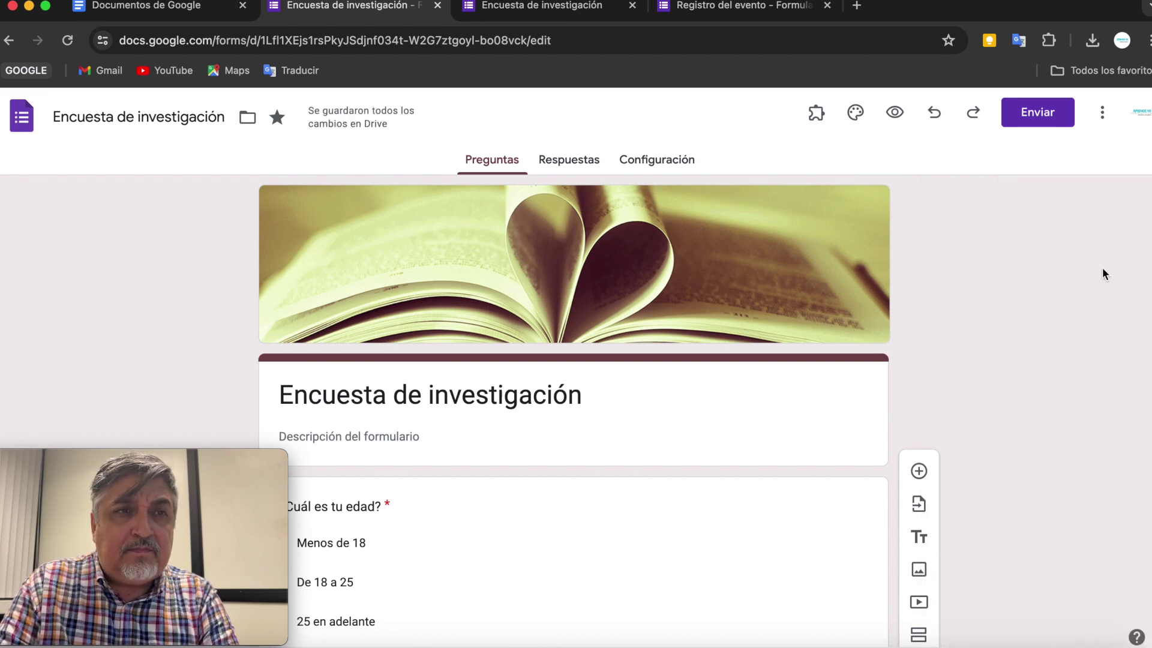
{"action": "left_click", "coordinate": [569, 161]}
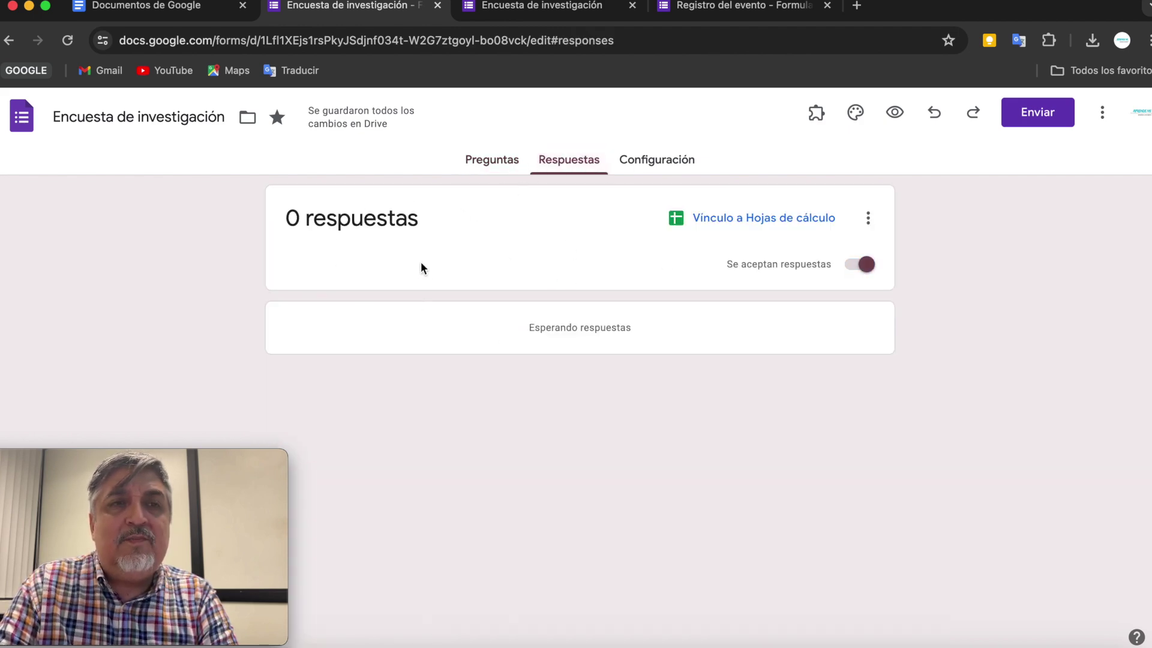
{"action": "left_click", "coordinate": [855, 268]}
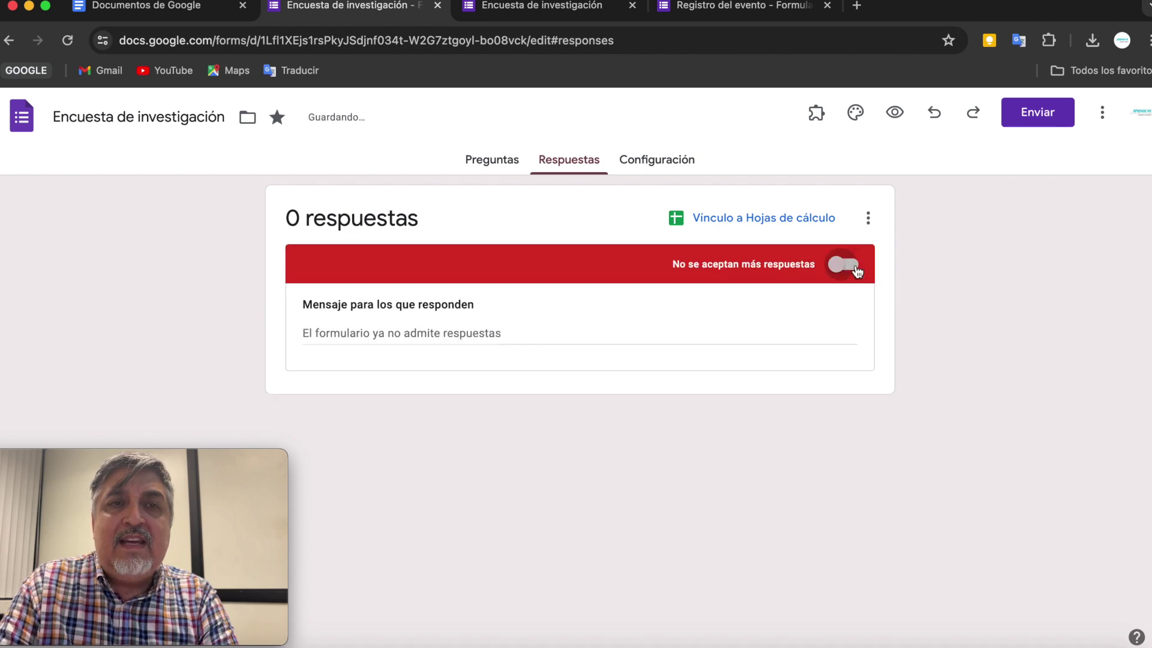
{"action": "left_click", "coordinate": [856, 269]}
{"action": "left_click", "coordinate": [856, 269]}
{"action": "left_click", "coordinate": [856, 268]}
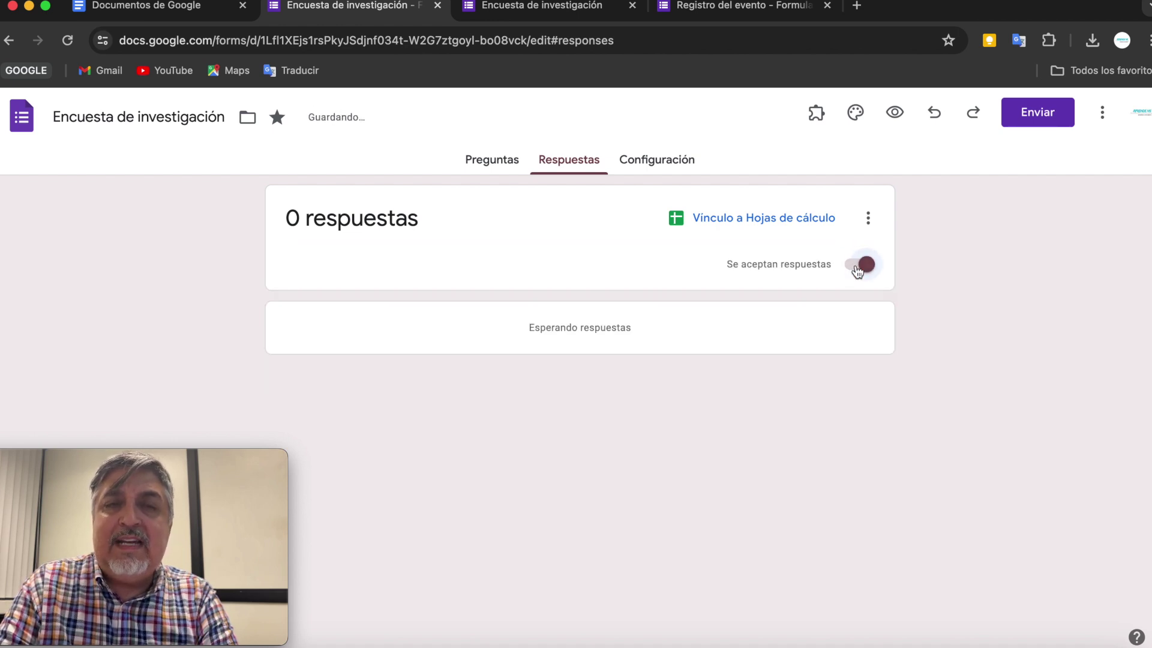
- Link the form's responses to a new spreadsheet named Encuesta de investigación (Respuestas) and return to the form editor
{"action": "left_click", "coordinate": [754, 227]}
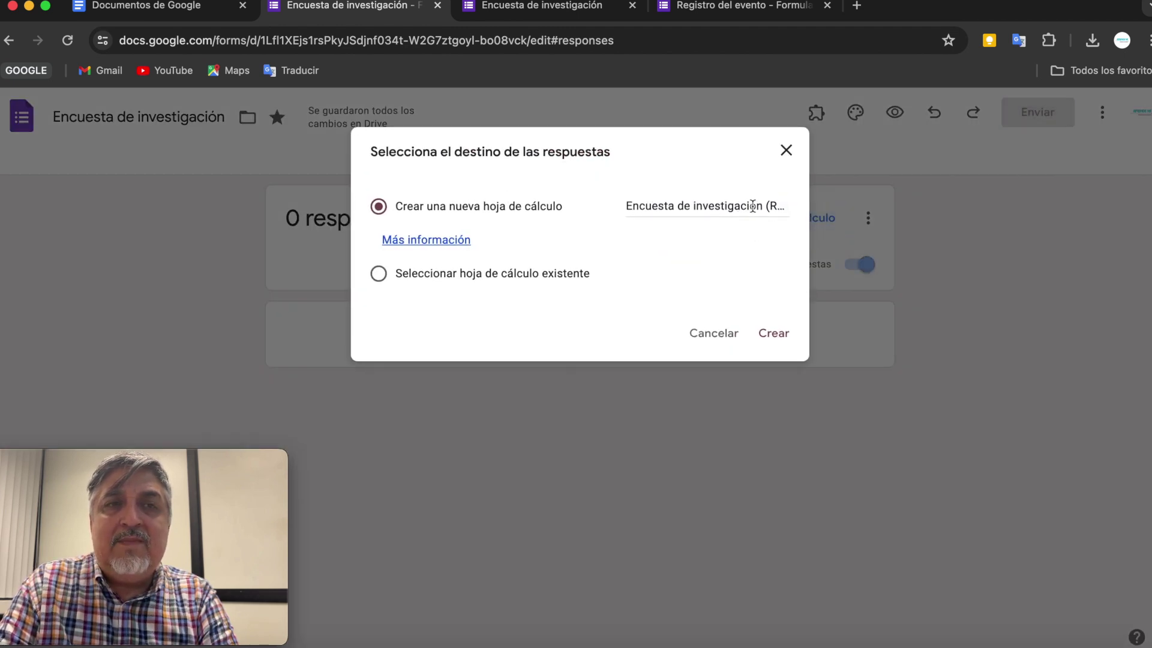
{"action": "left_click", "coordinate": [782, 332]}
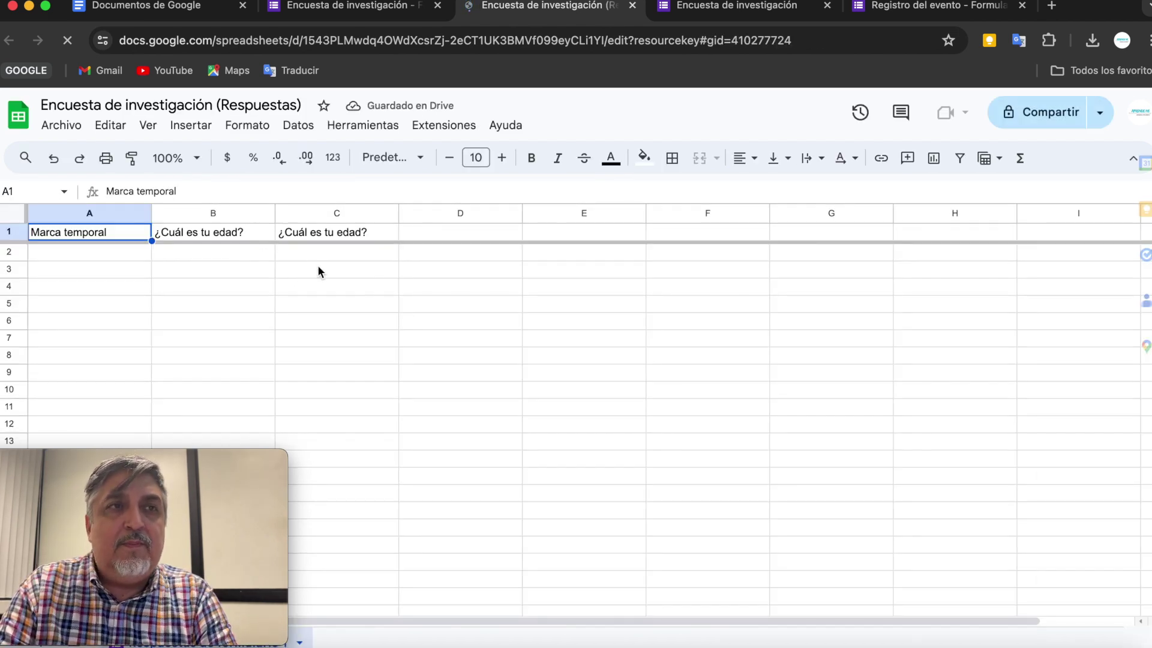
{"action": "key", "text": "ctrl+Tab"}
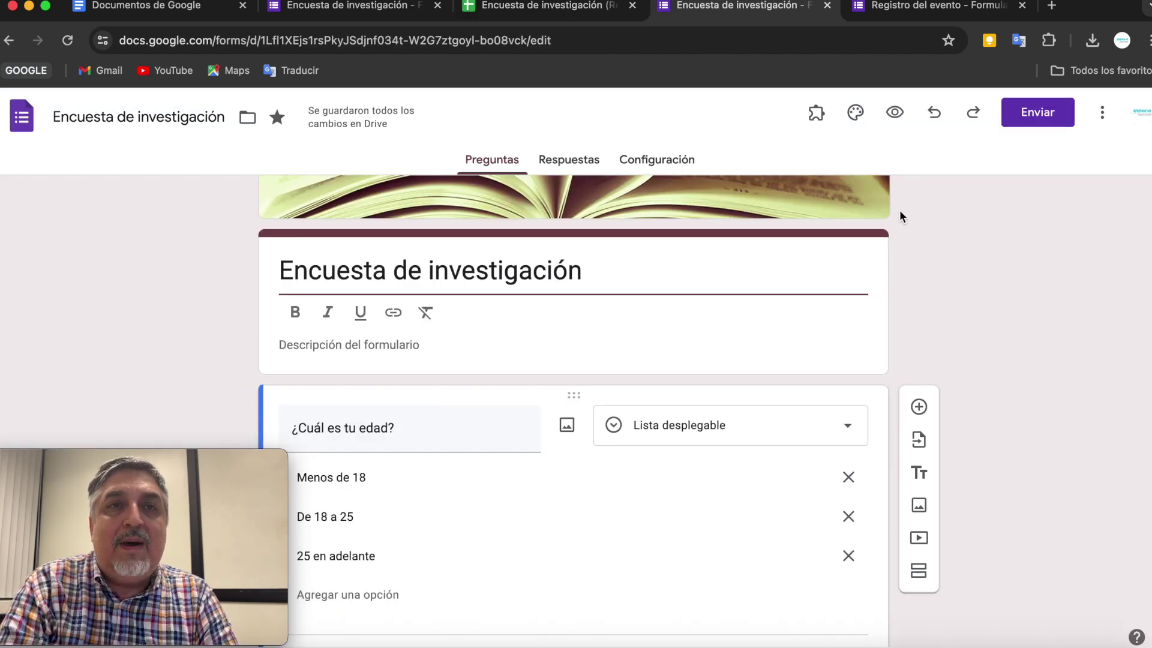
- Submit a test response from the form preview with 25 en adelante and Opción 1, and check it in the linked spreadsheet
{"action": "left_click", "coordinate": [898, 124]}
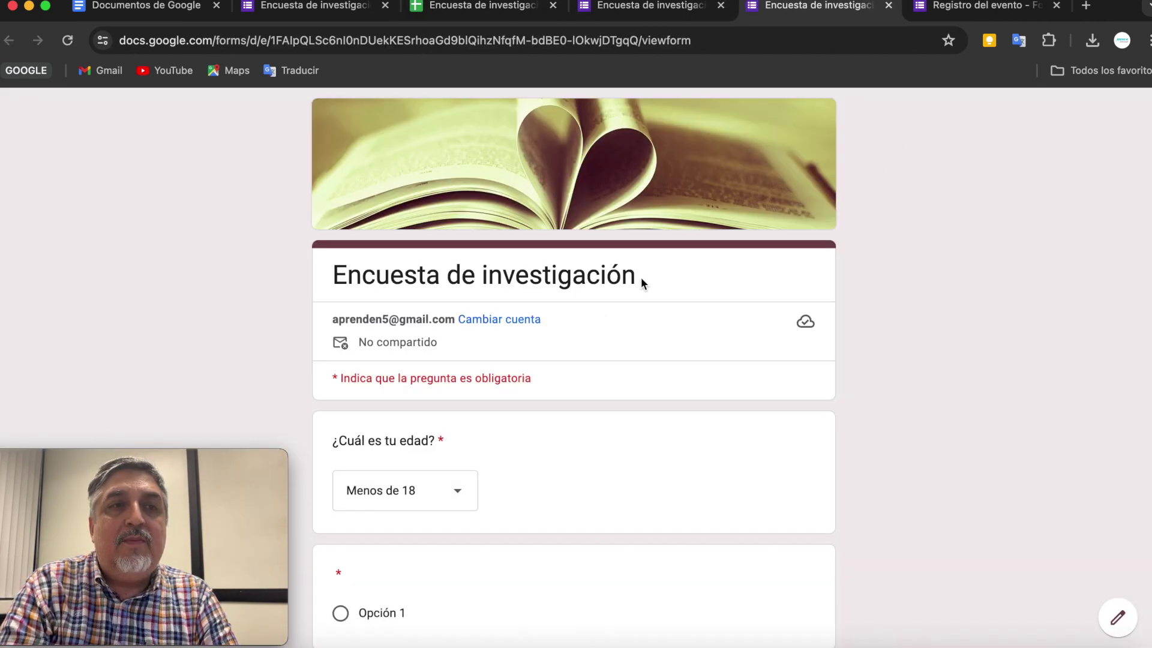
{"action": "left_click", "coordinate": [459, 493]}
{"action": "left_click", "coordinate": [427, 569]}
{"action": "scroll", "coordinate": [456, 554], "scroll_direction": "down", "scroll_amount": 2}
{"action": "left_click", "coordinate": [340, 484]}
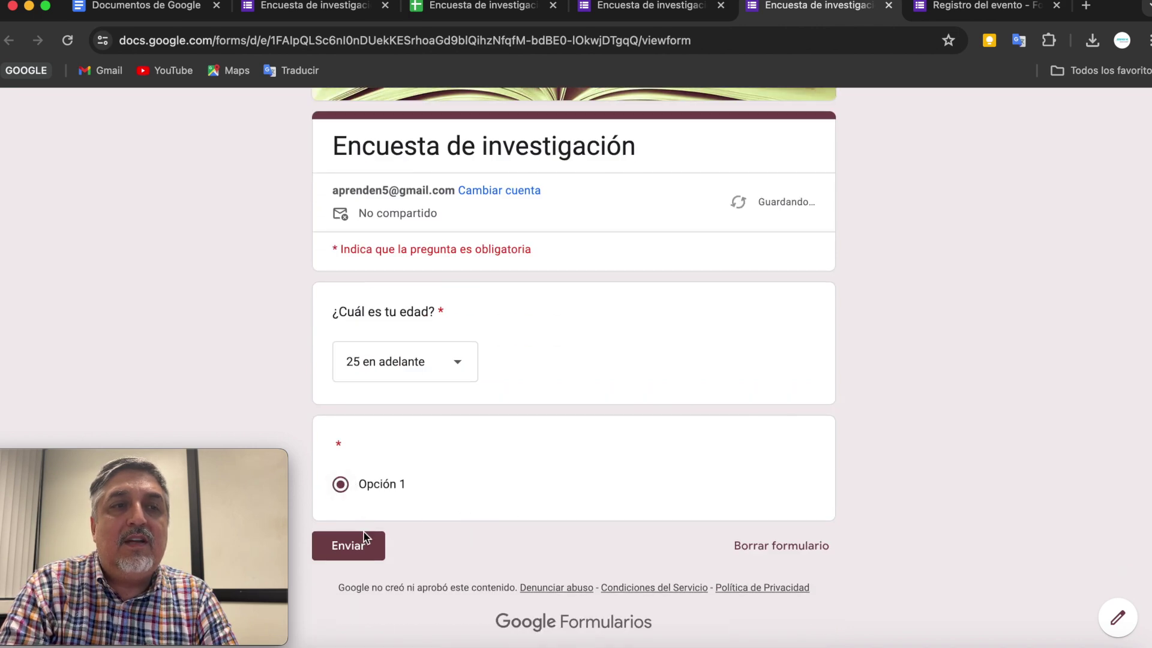
{"action": "left_click", "coordinate": [365, 552]}
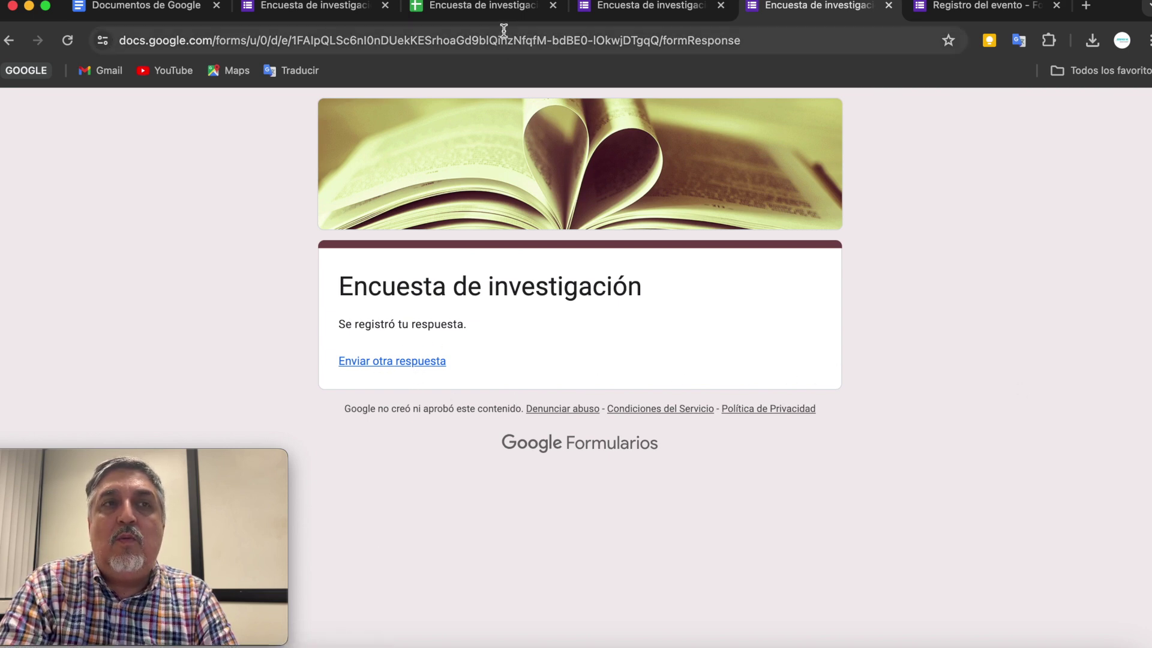
{"action": "left_click", "coordinate": [503, 7]}
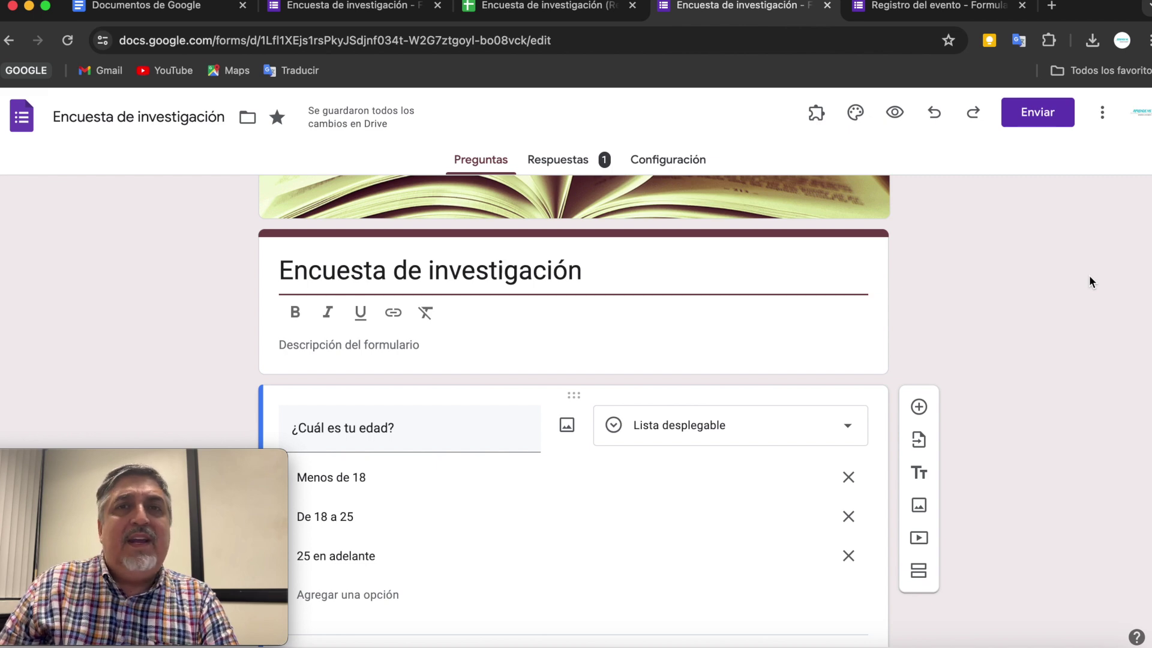
- Review the form's sending options by email, by link and as embedded HTML
{"action": "left_click", "coordinate": [1032, 113]}
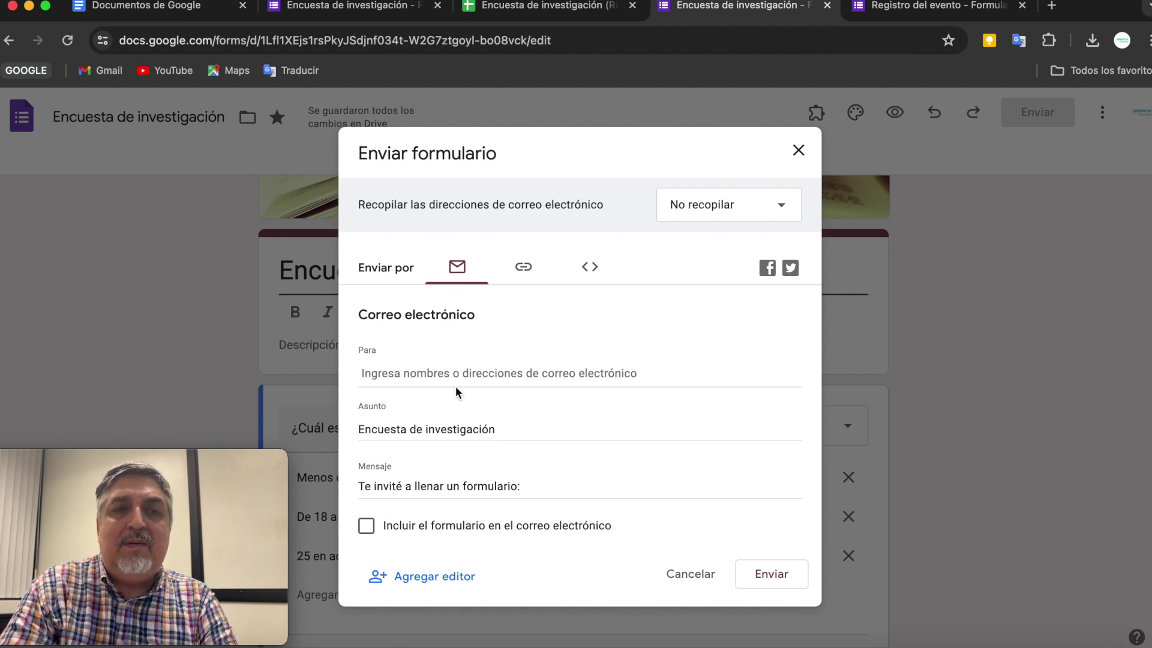
{"action": "left_click", "coordinate": [524, 268]}
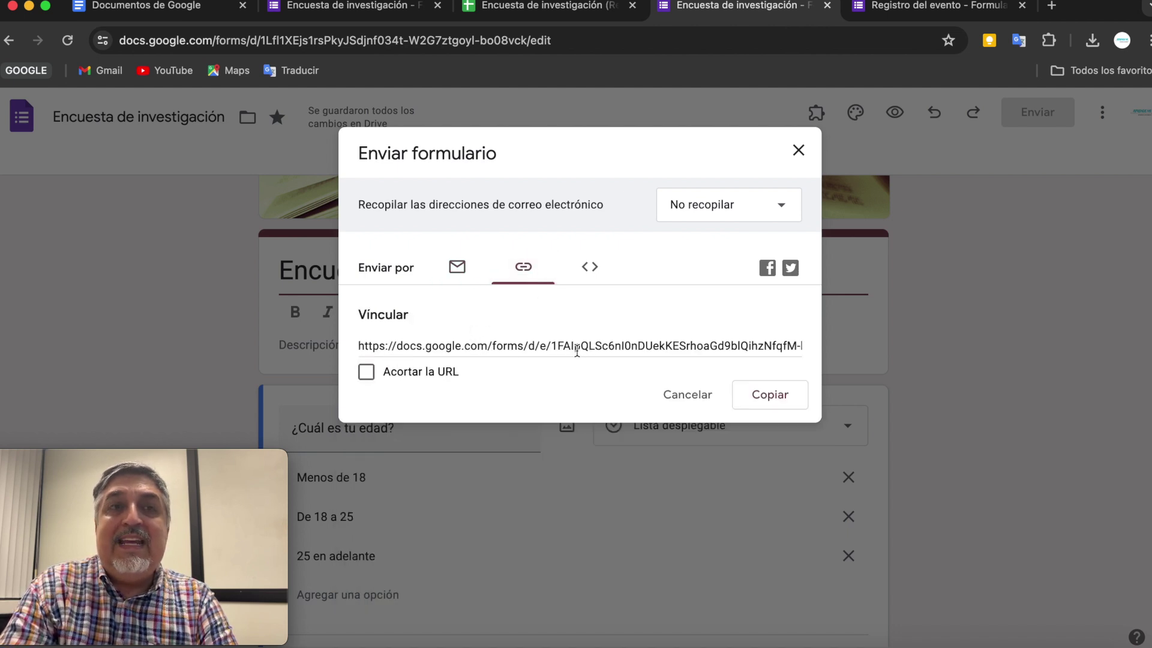
{"action": "left_click", "coordinate": [591, 267]}
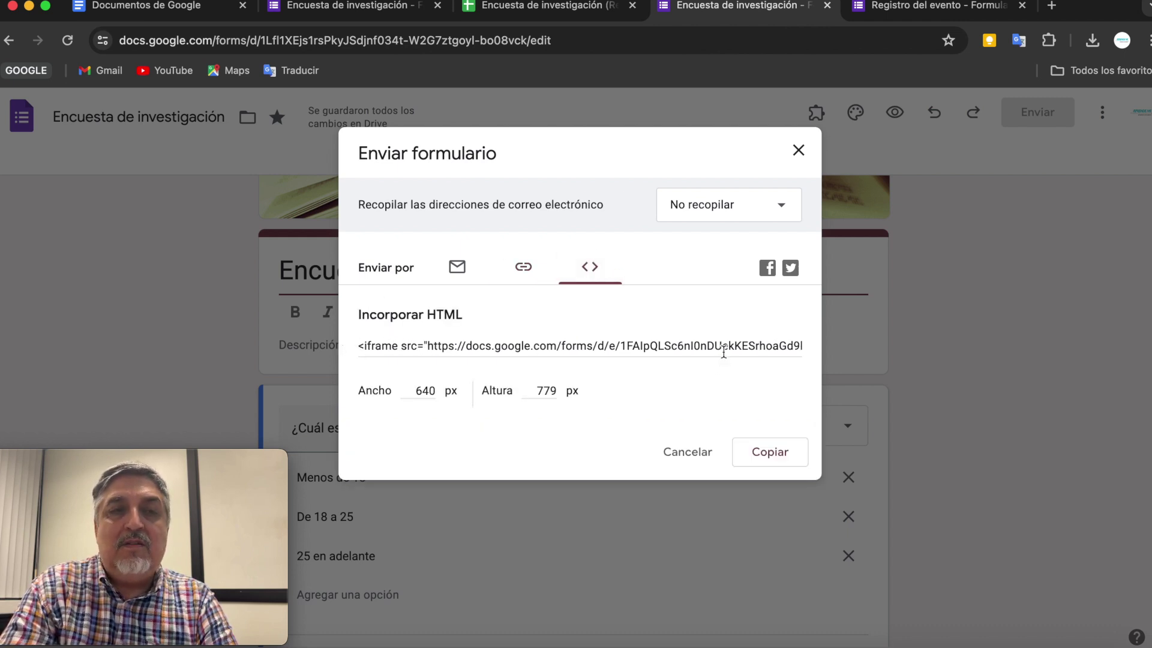
- Shorten the form's shareable URL, copy it and close the sending options
{"action": "left_click", "coordinate": [524, 275]}
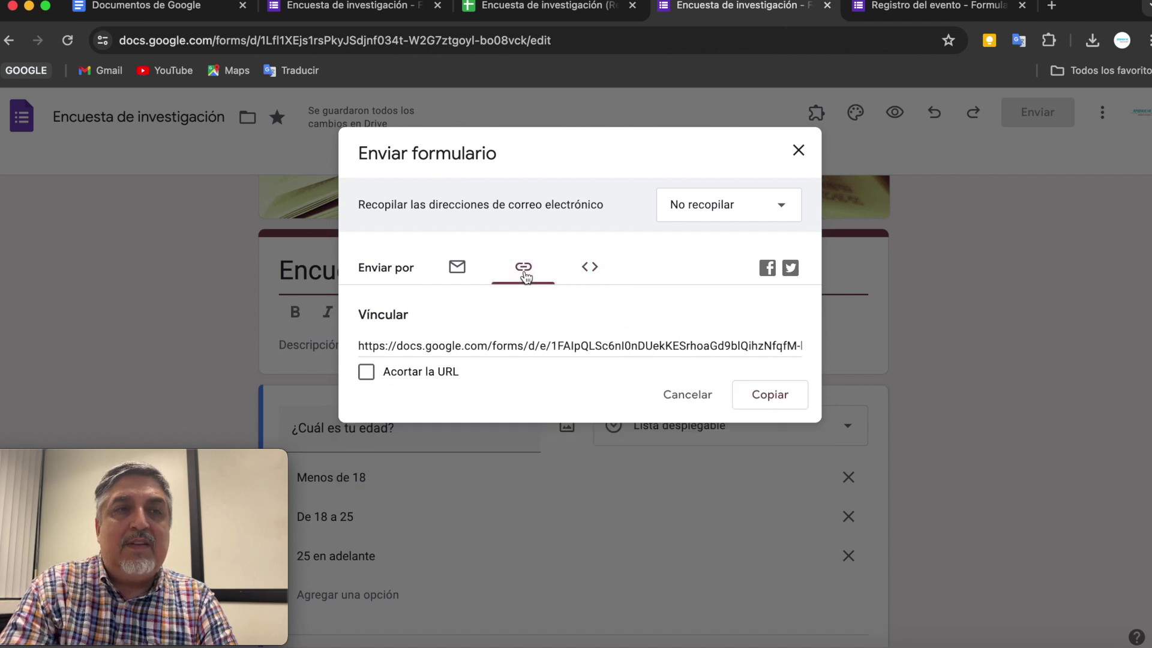
{"action": "left_click", "coordinate": [367, 373]}
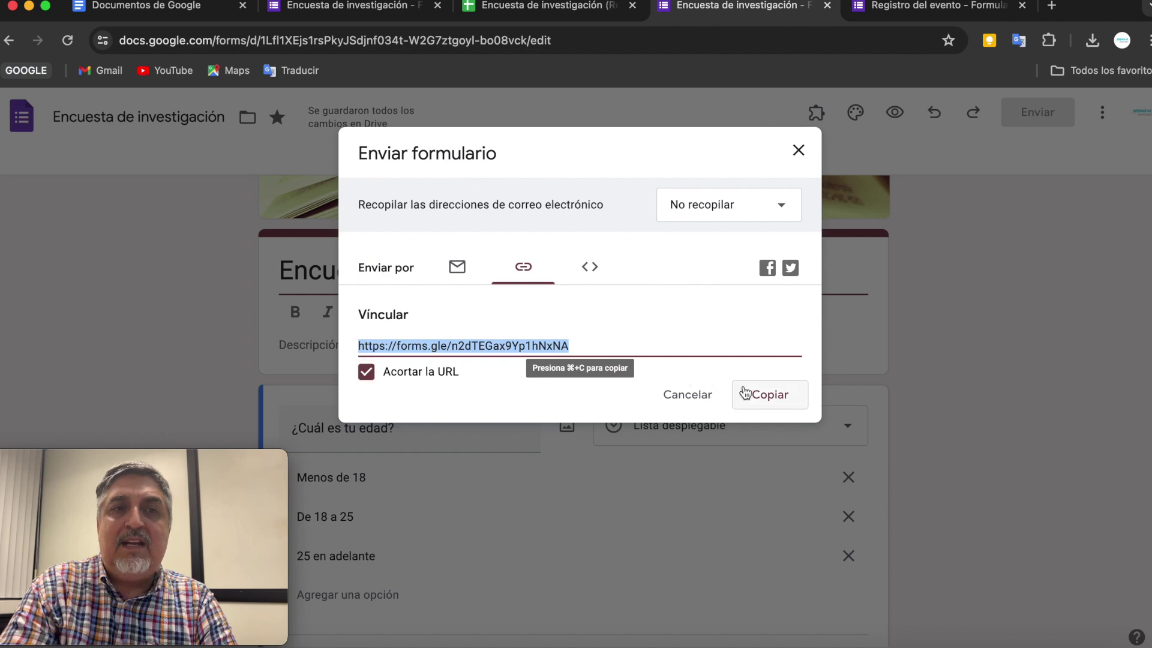
{"action": "left_click", "coordinate": [762, 394]}
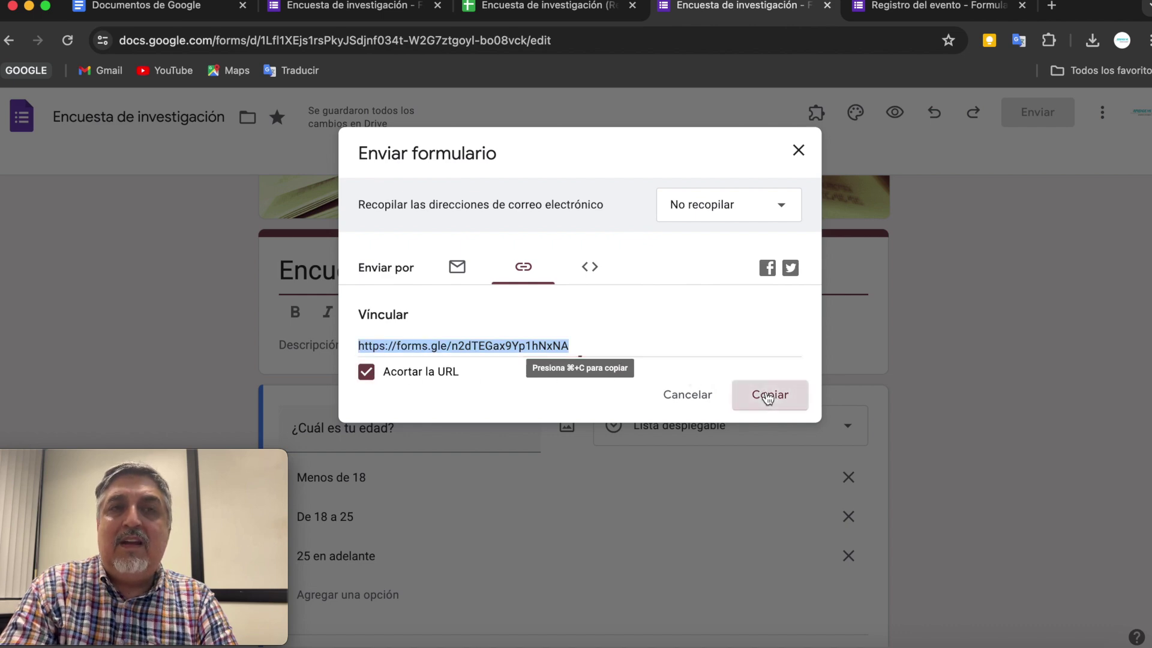
{"action": "left_click", "coordinate": [797, 150]}
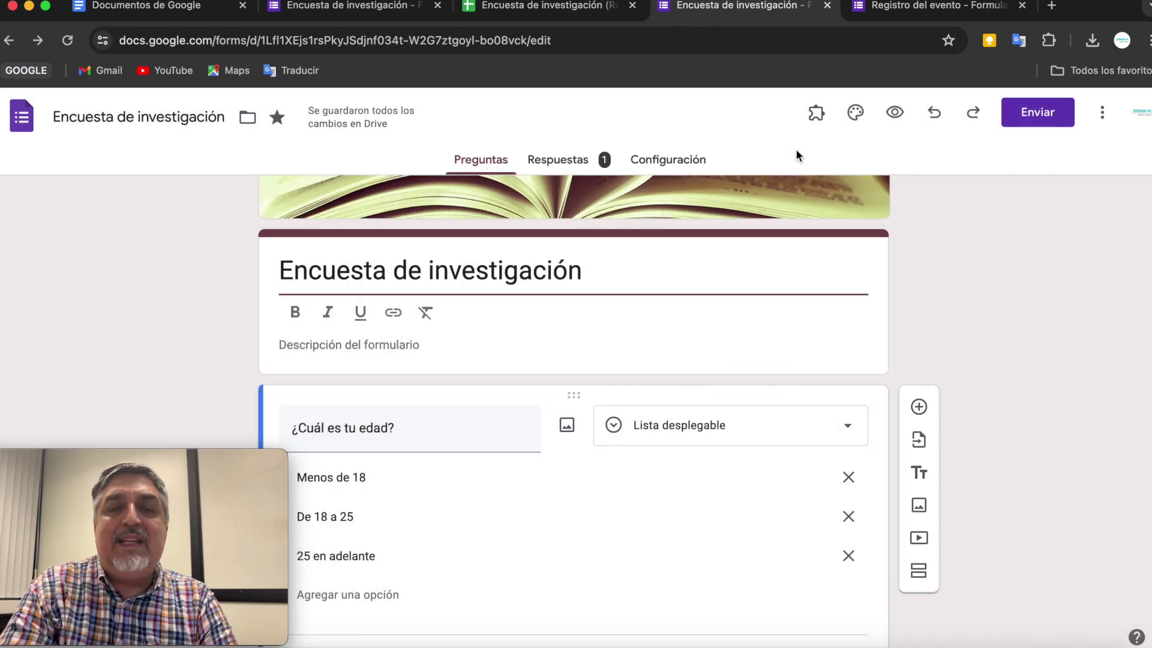
- Open the copied short link in a new browser tab and look over the published form
{"action": "left_click", "coordinate": [1051, 6]}
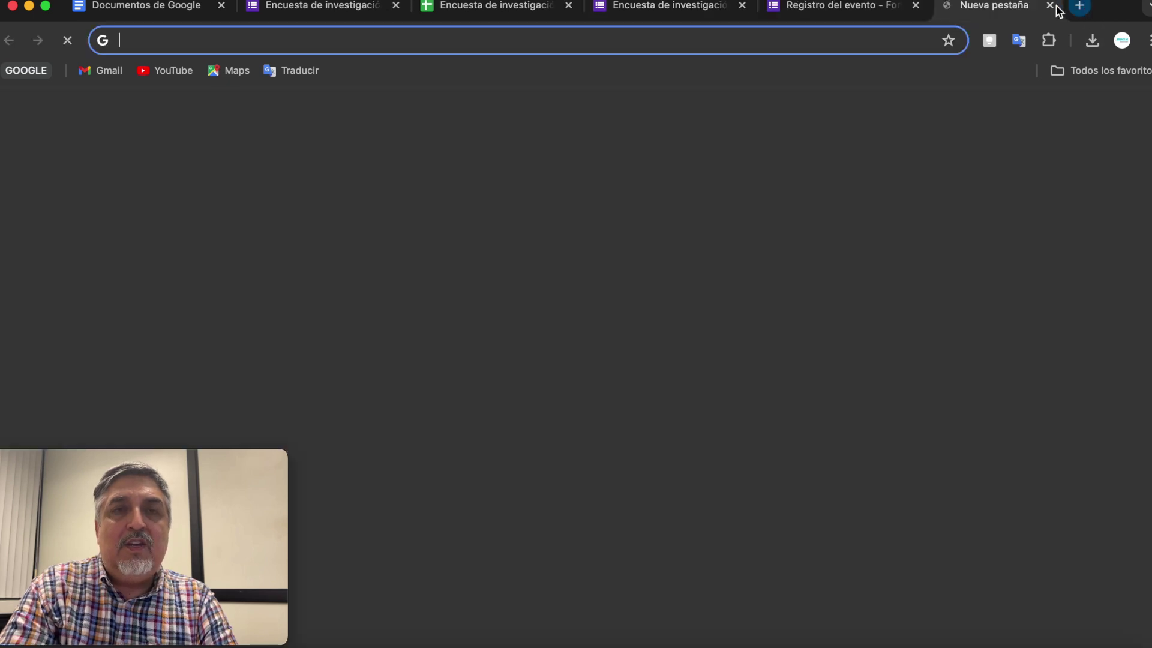
{"action": "right_click", "coordinate": [139, 39]}
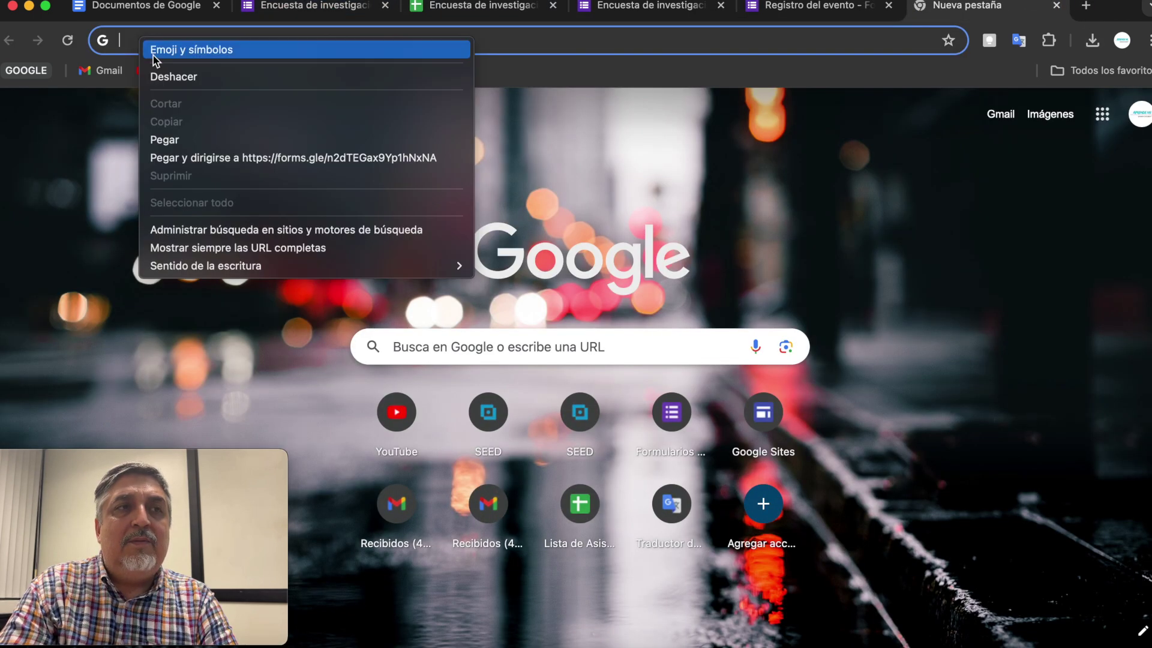
{"action": "left_click", "coordinate": [227, 157]}
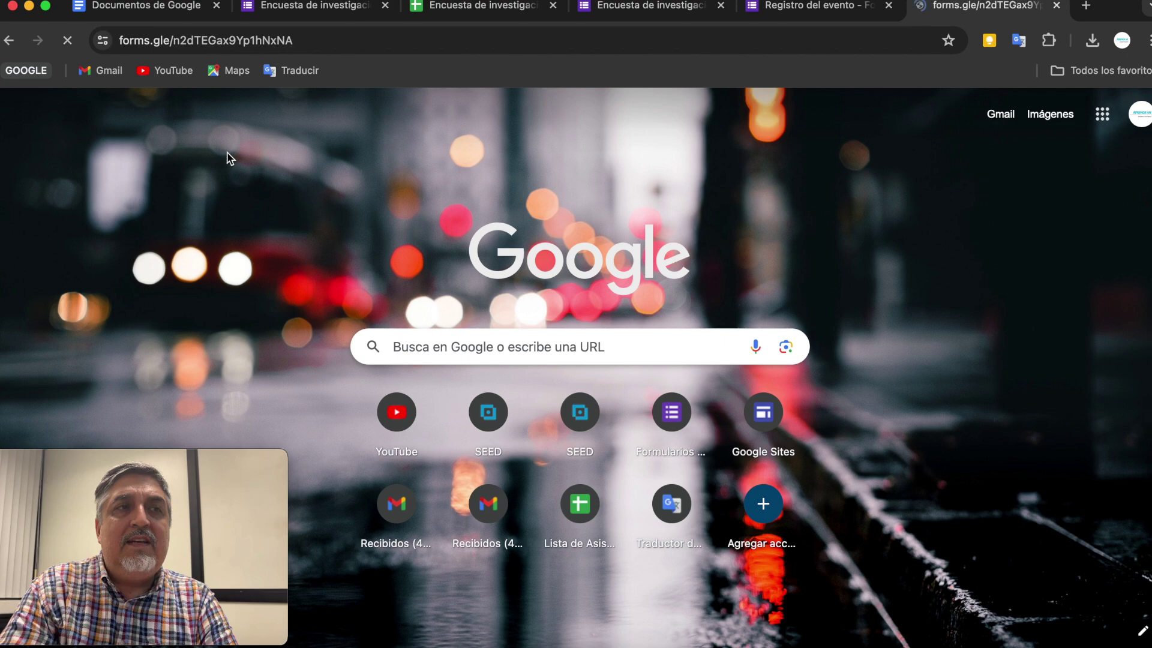
{"action": "scroll", "coordinate": [710, 353], "scroll_direction": "down", "scroll_amount": 2}
{"action": "scroll", "coordinate": [710, 354], "scroll_direction": "up", "scroll_amount": 2}
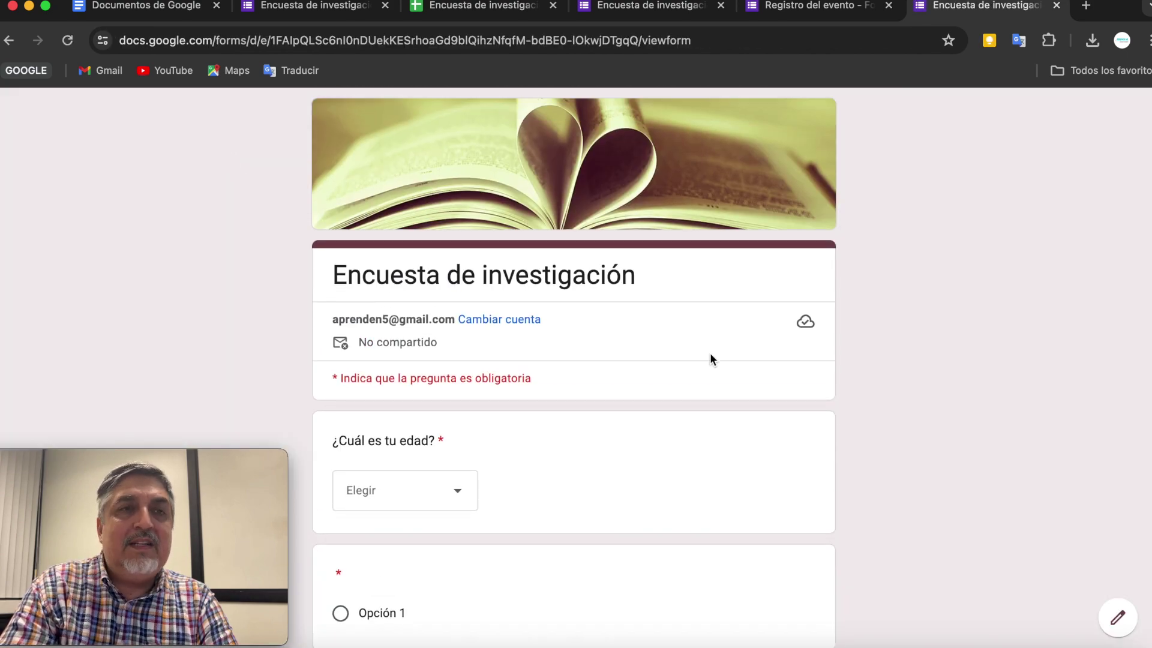